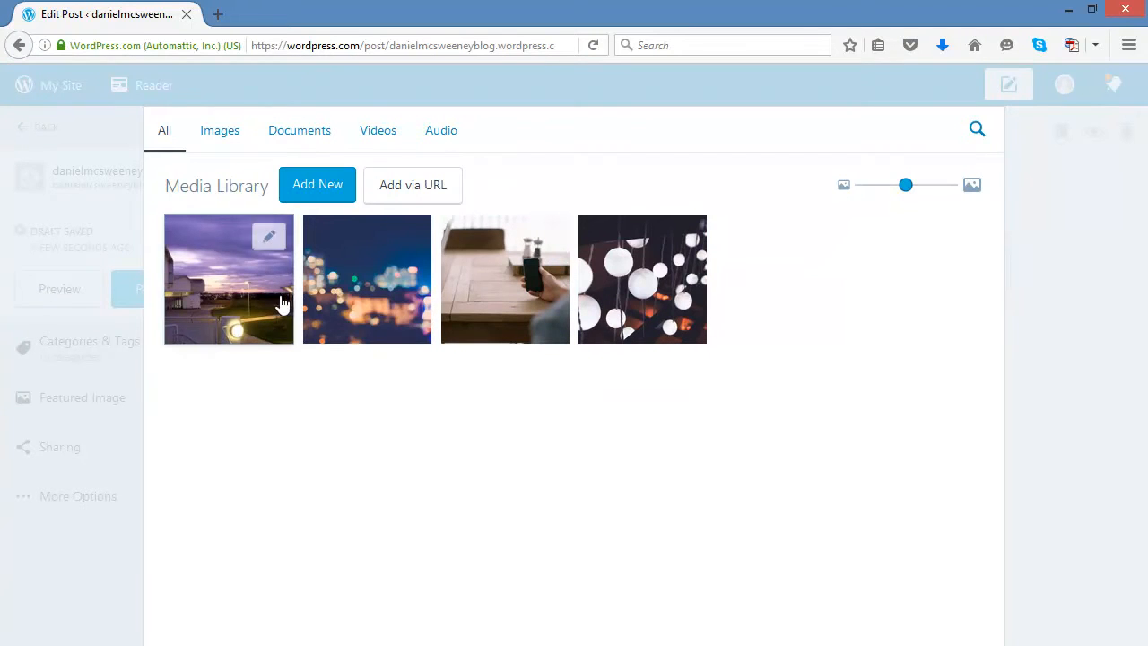
- Browse the media library's images and documents, then show all media again
{"action": "left_click", "coordinate": [230, 136]}
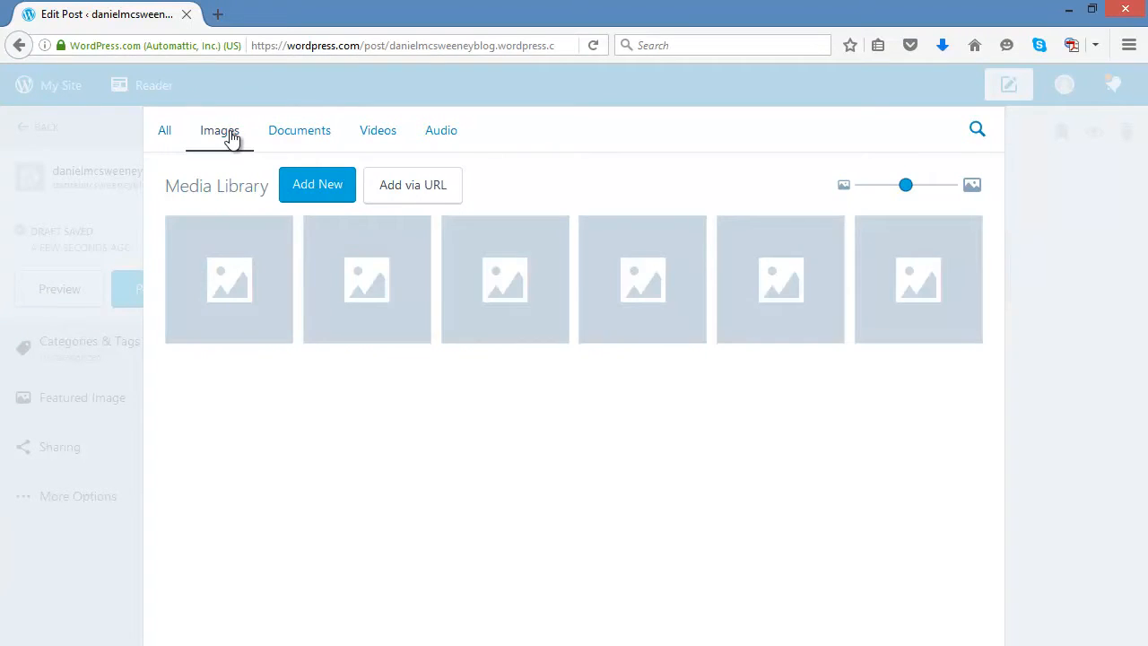
{"action": "left_click", "coordinate": [295, 135]}
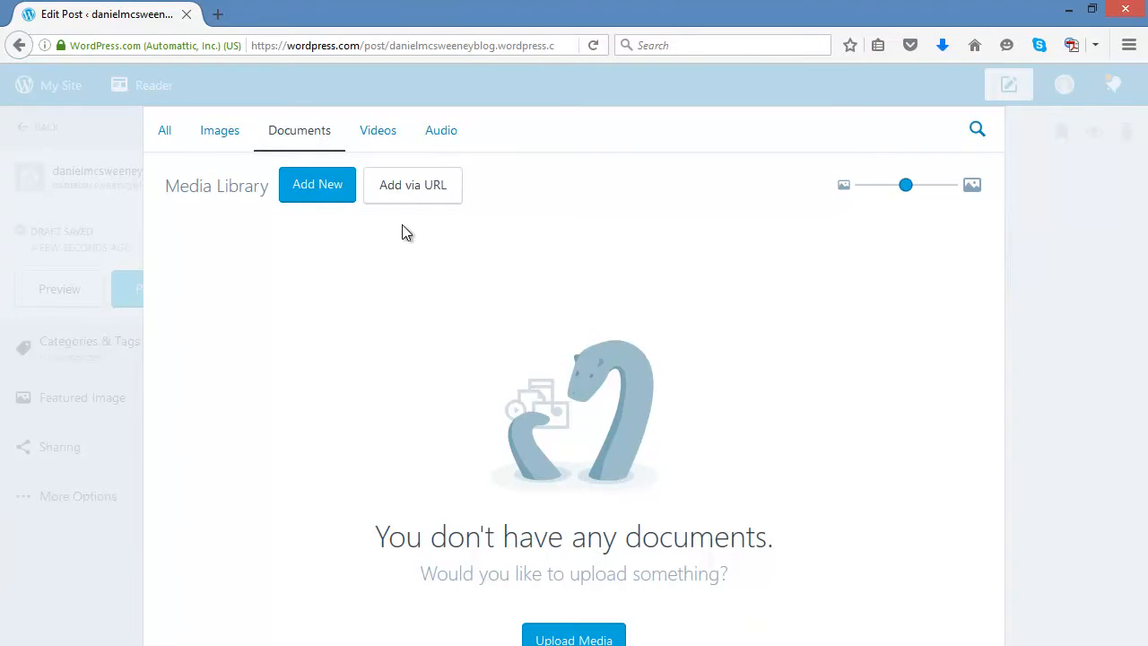
{"action": "left_click", "coordinate": [166, 133]}
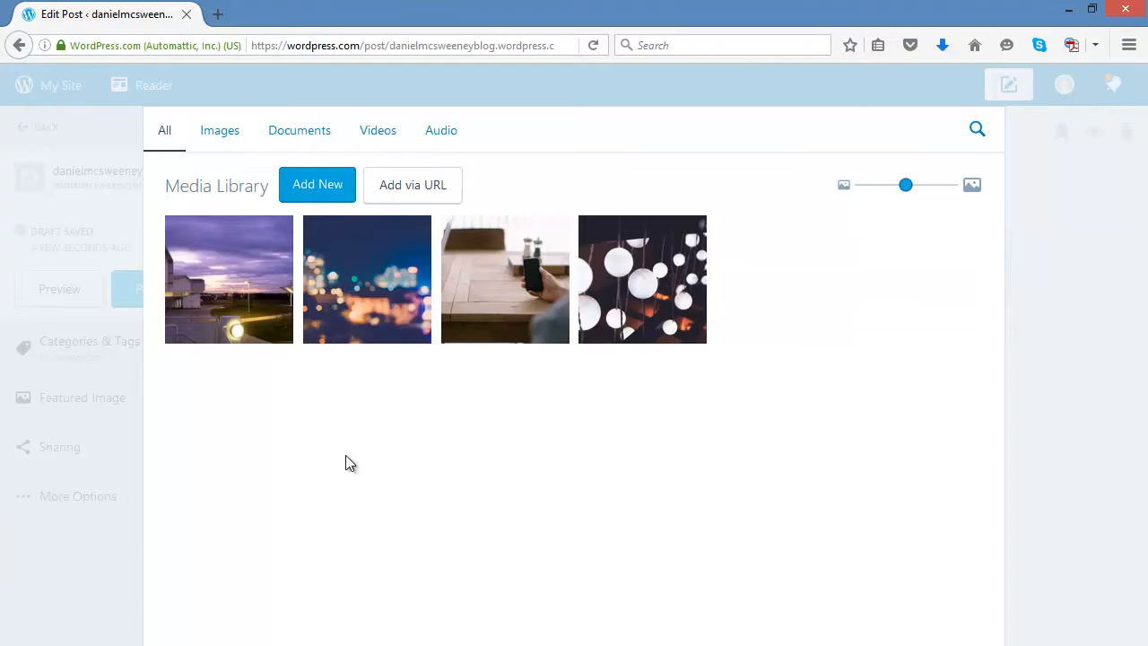
- Upload Sample Presentation.pptx from the Desktop to the media library and insert it into the Conference post
{"action": "left_click", "coordinate": [341, 195]}
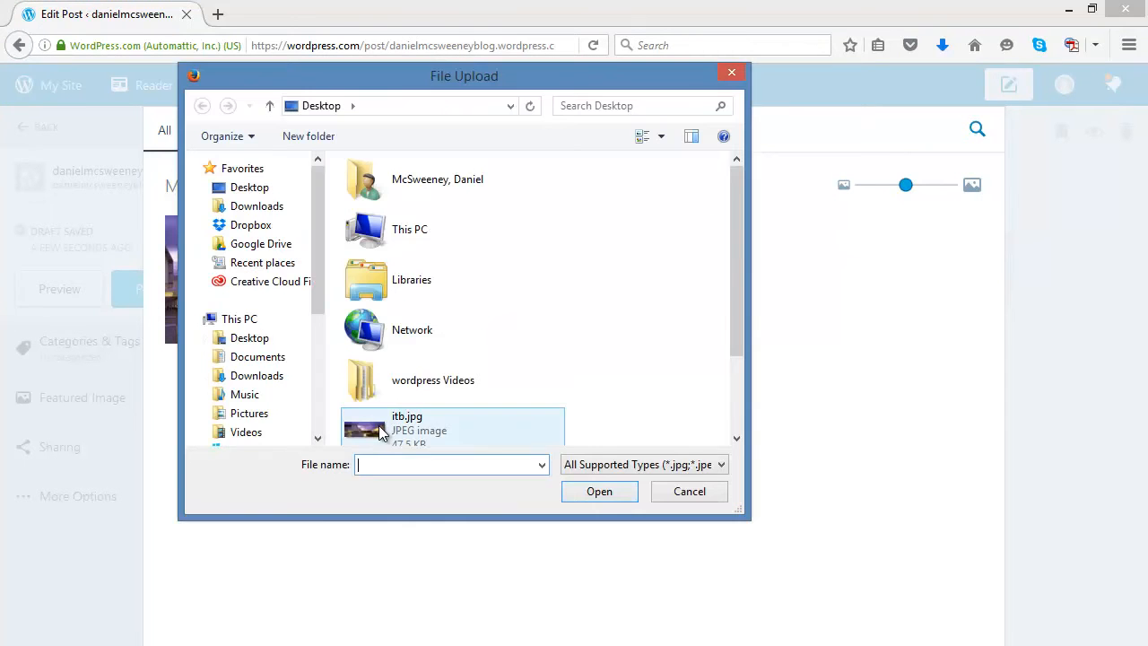
{"action": "left_click_drag", "start_coordinate": [735, 285], "coordinate": [738, 372]}
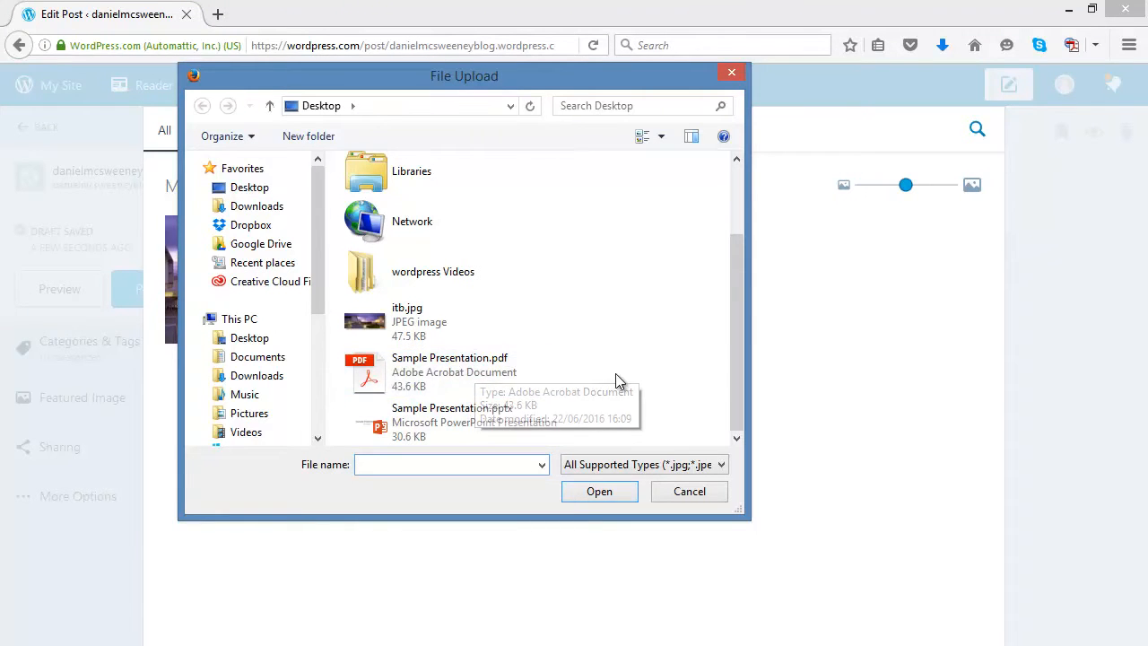
{"action": "left_click", "coordinate": [451, 421]}
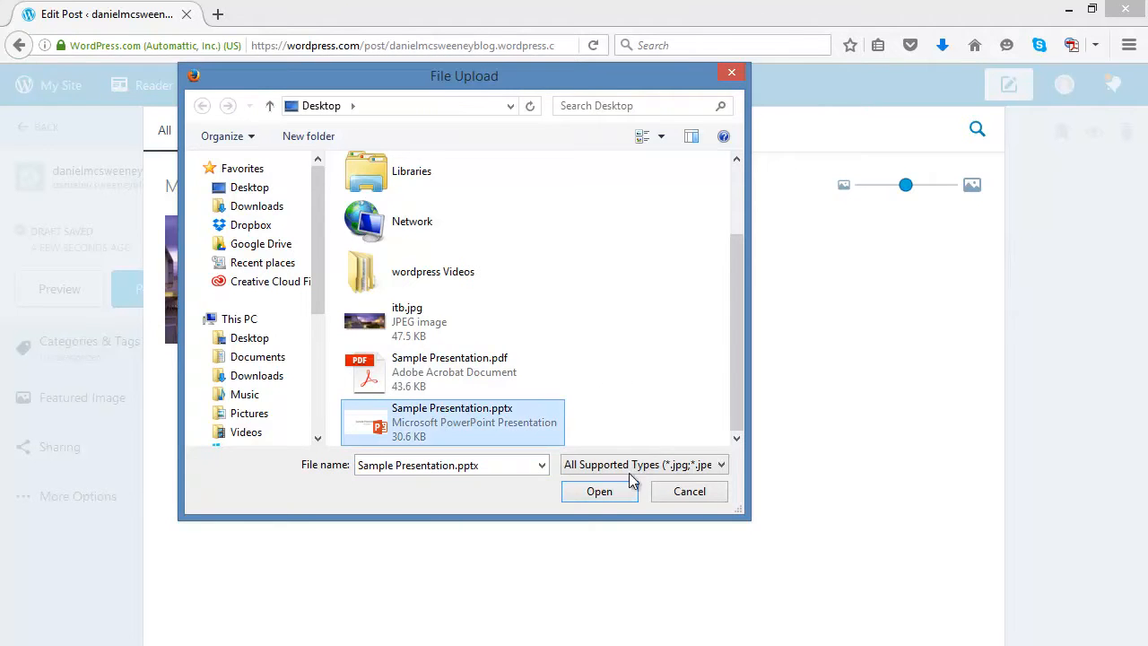
{"action": "left_click", "coordinate": [695, 465]}
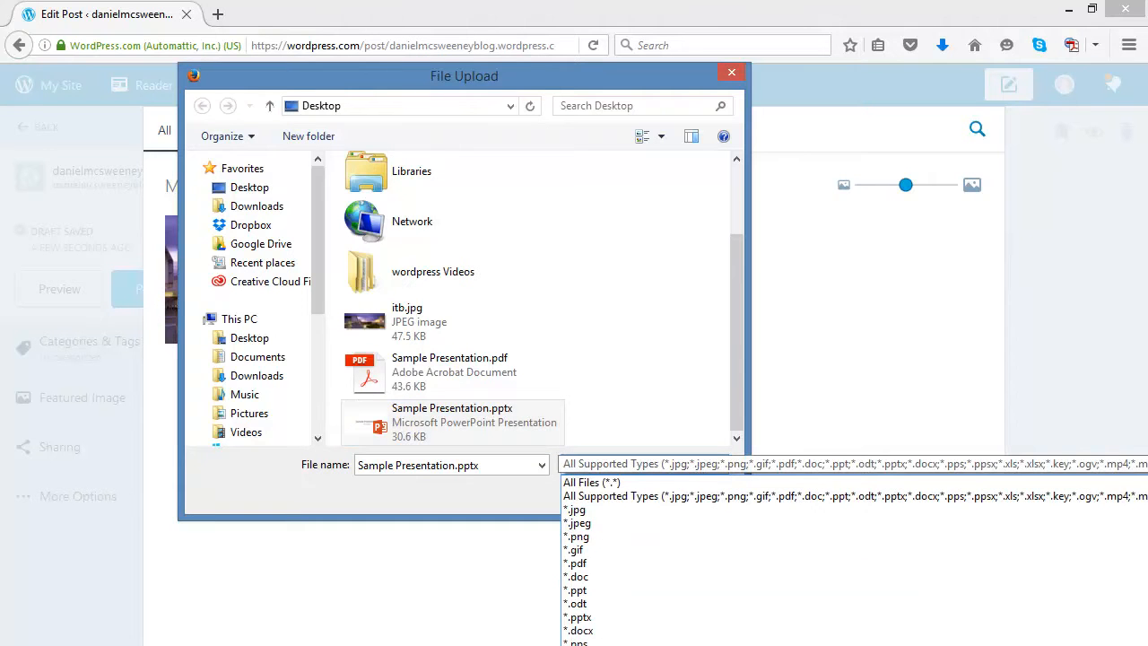
{"action": "left_click", "coordinate": [897, 496]}
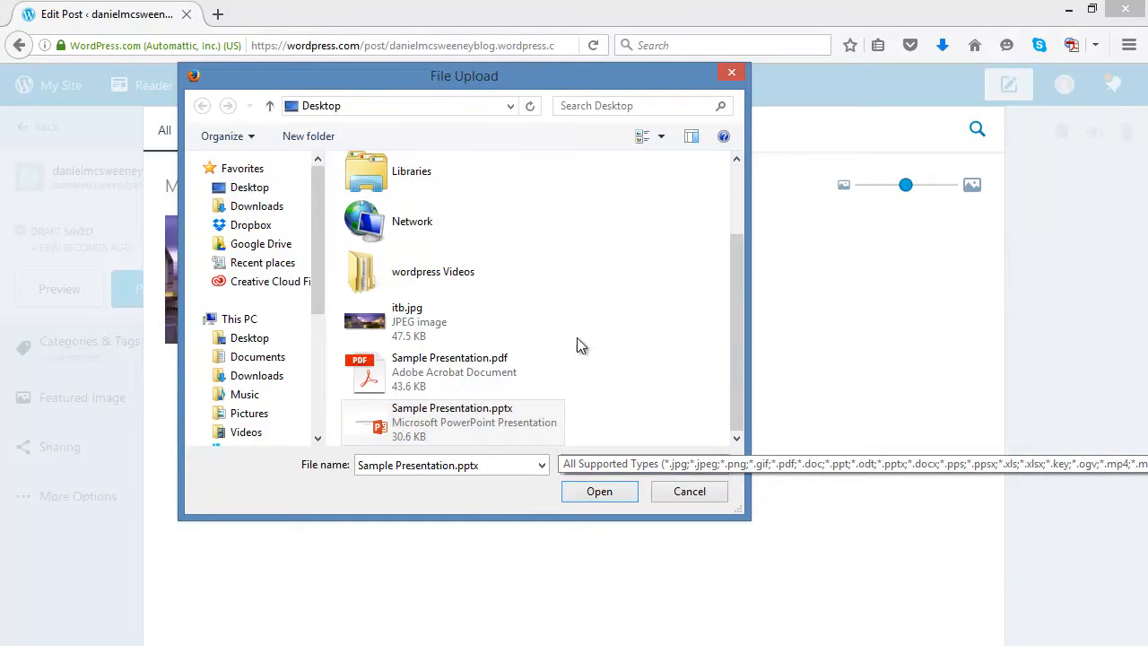
{"action": "left_click", "coordinate": [599, 491]}
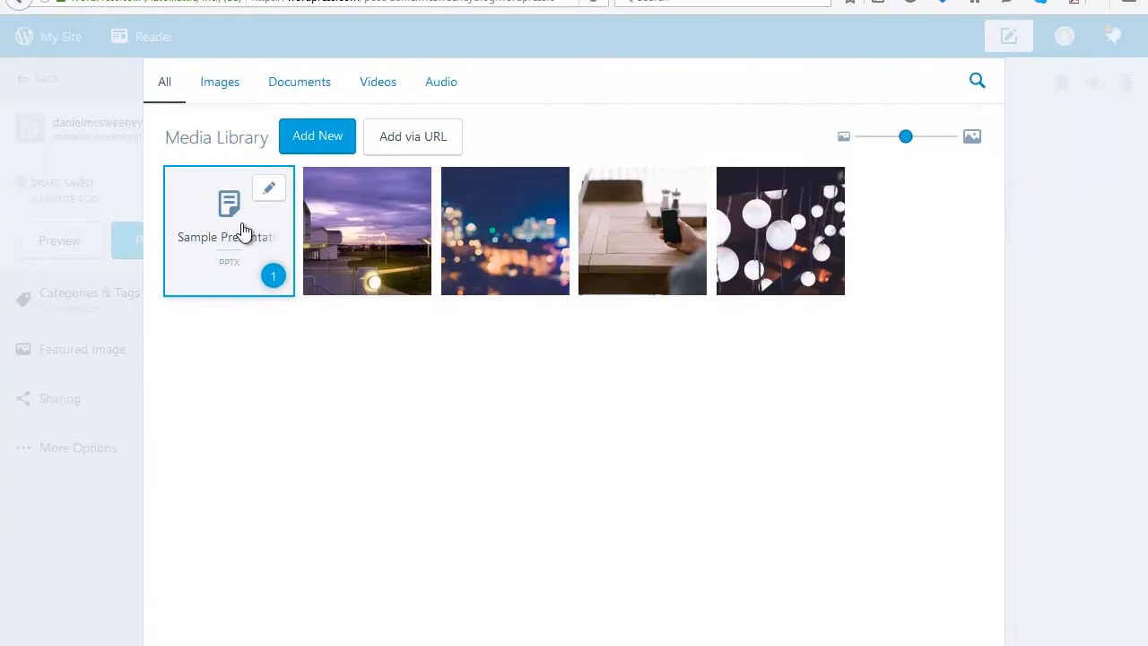
{"action": "left_click", "coordinate": [954, 573]}
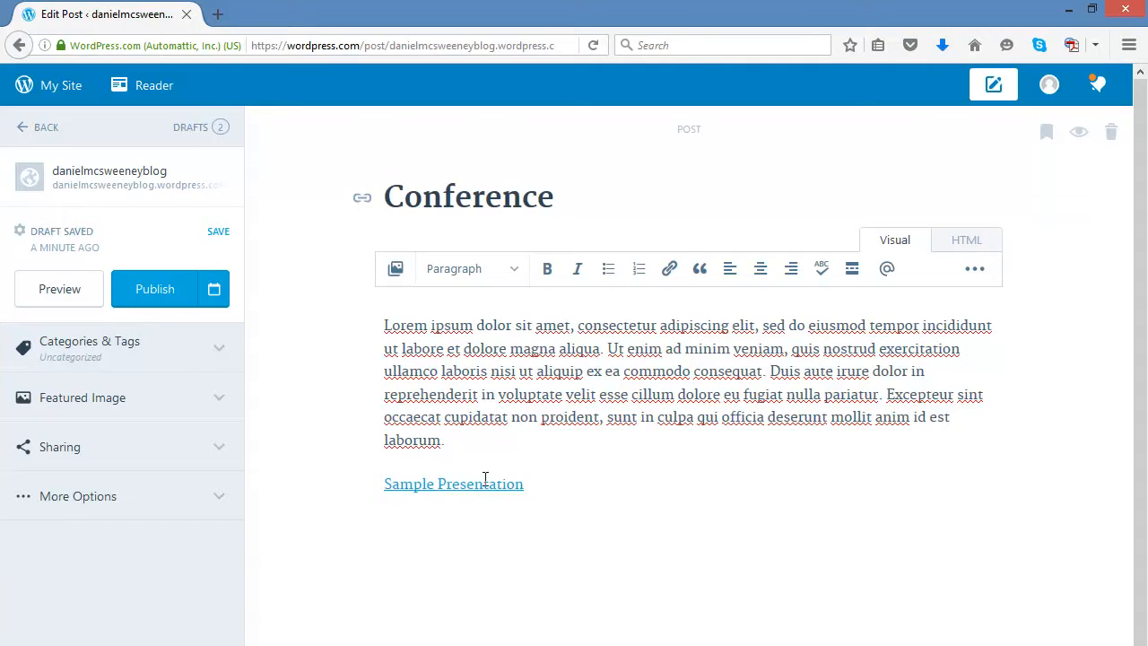
- Preview the post at desktop size and test the Sample Presentation link without opening or saving the file
{"action": "left_click", "coordinate": [532, 484]}
{"action": "left_click", "coordinate": [74, 289]}
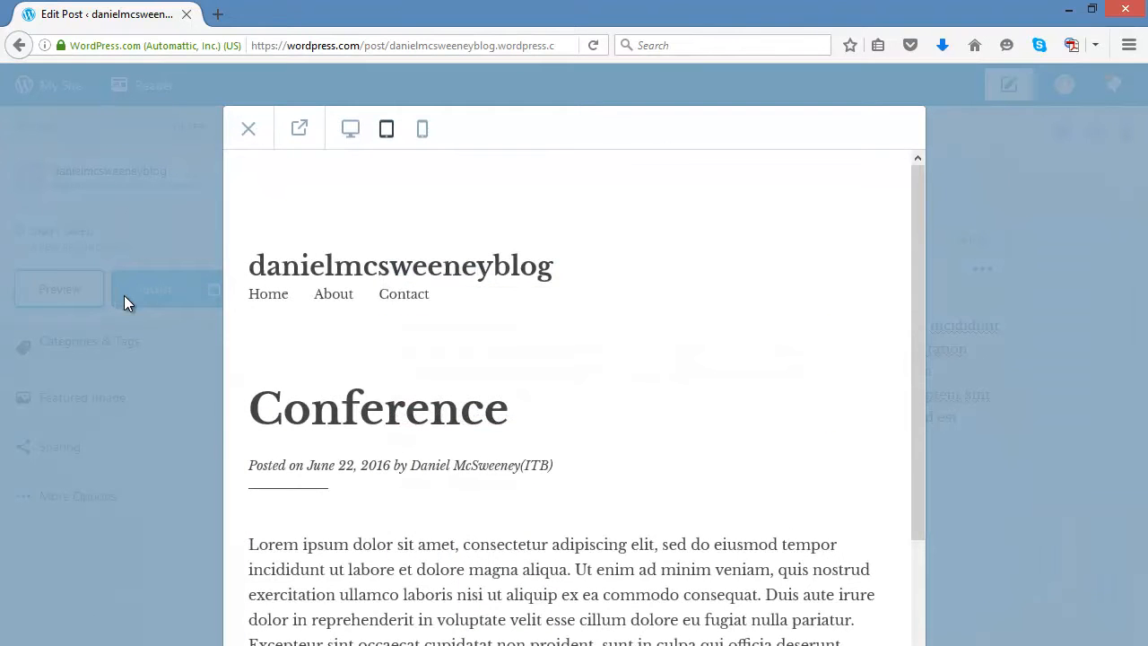
{"action": "left_click", "coordinate": [348, 130]}
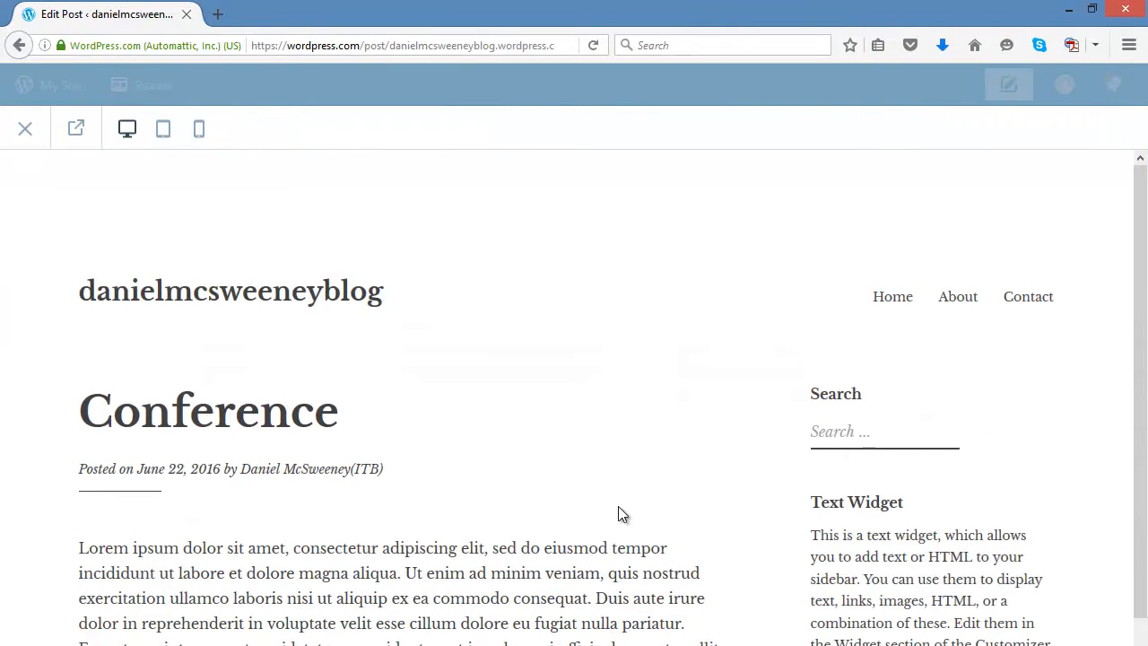
{"action": "scroll", "coordinate": [438, 386], "scroll_direction": "down", "scroll_amount": 3}
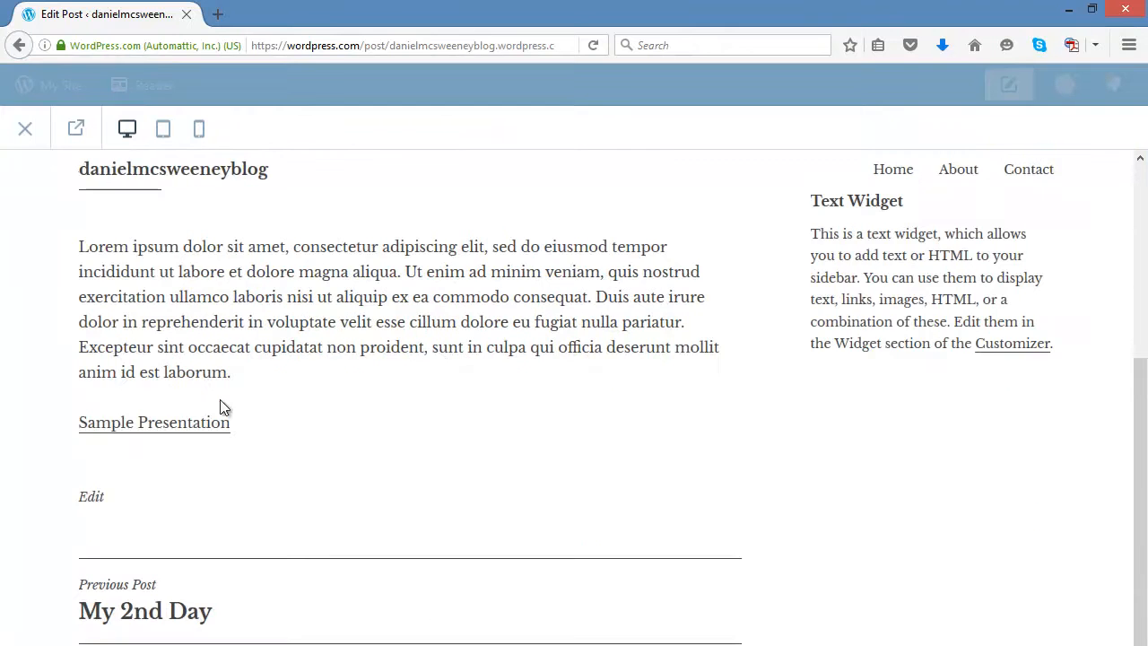
{"action": "left_click", "coordinate": [183, 431]}
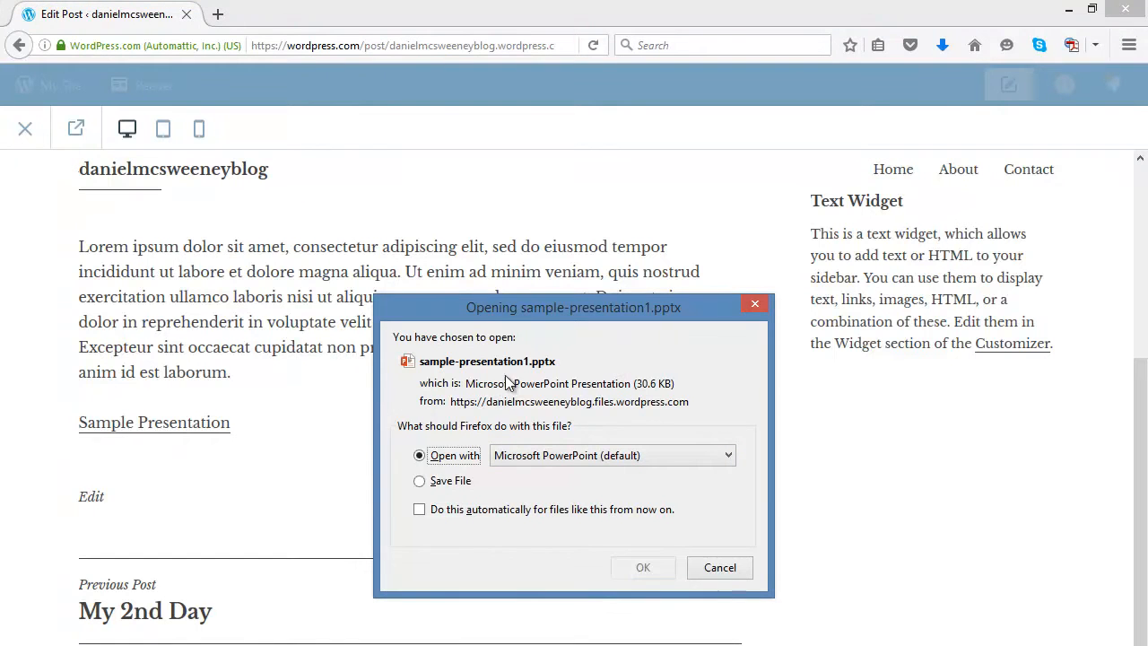
{"action": "left_click", "coordinate": [720, 567]}
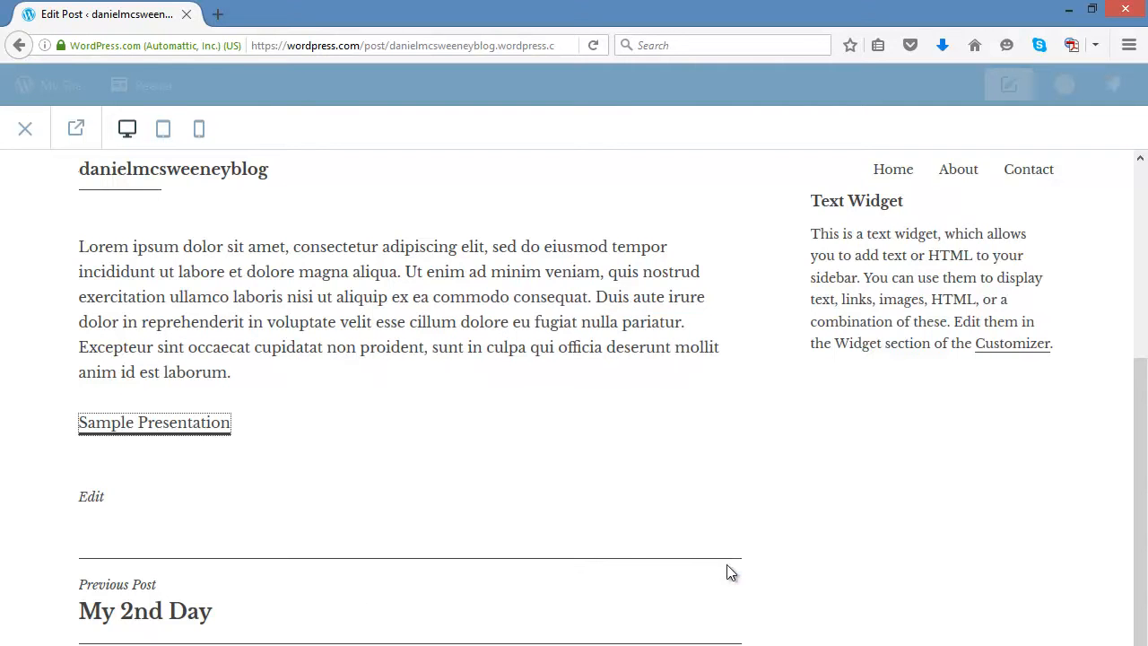
{"action": "left_click", "coordinate": [25, 129]}
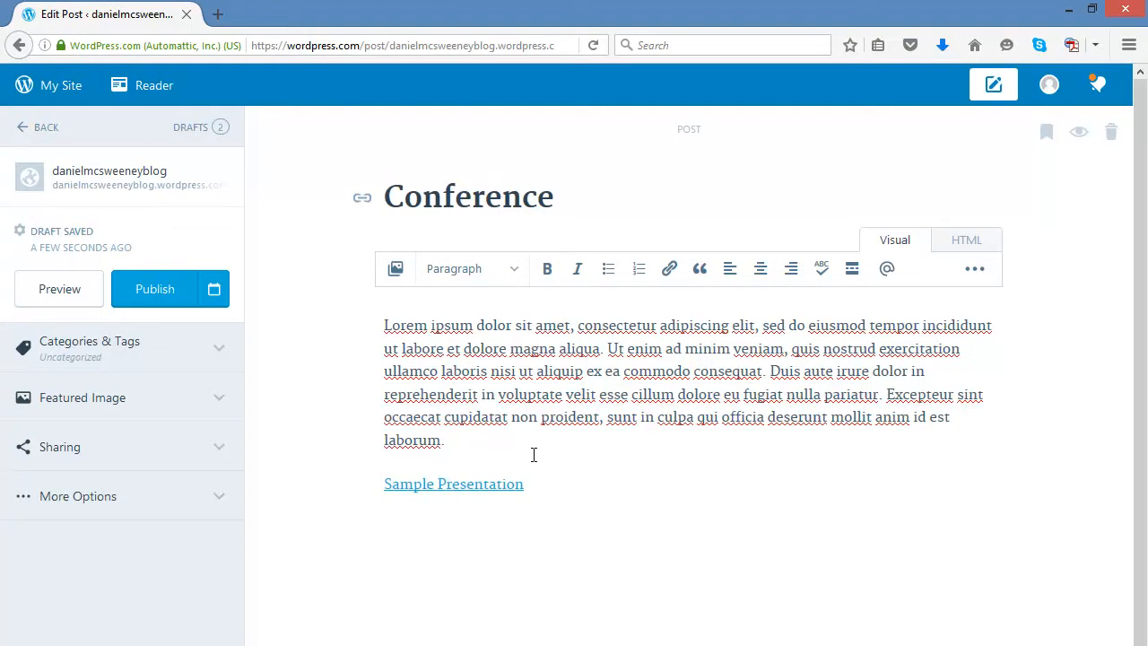
- Change the PowerPoint file's link text to "Sample Presentation (pptx)"
{"action": "left_click", "coordinate": [556, 485]}
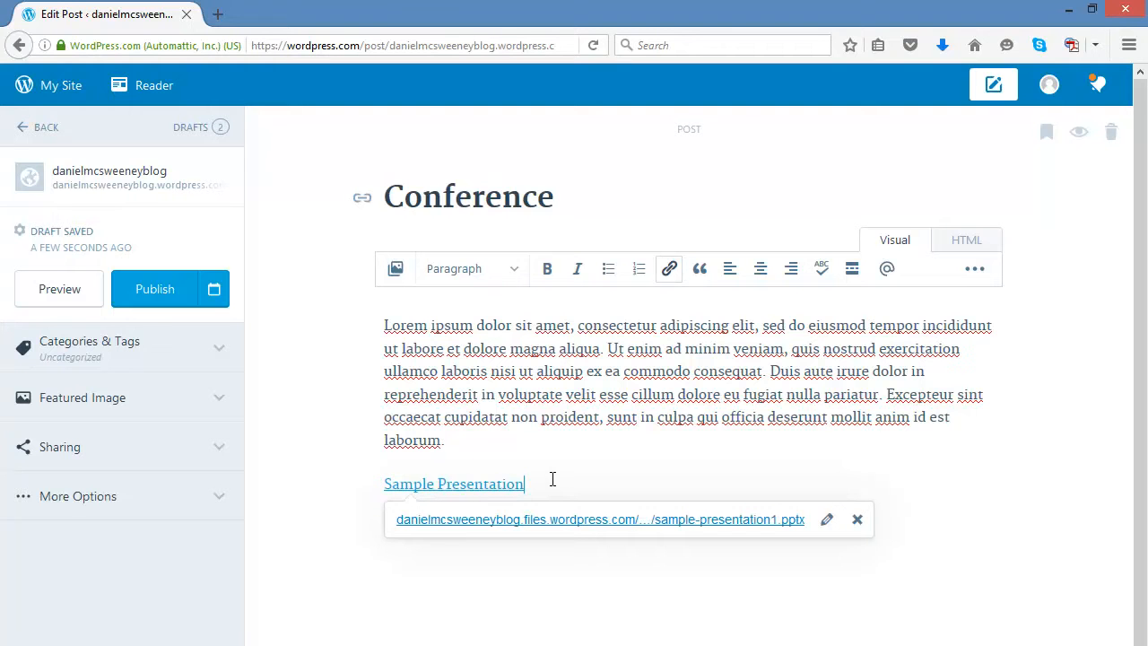
{"action": "triple_click", "coordinate": [427, 485]}
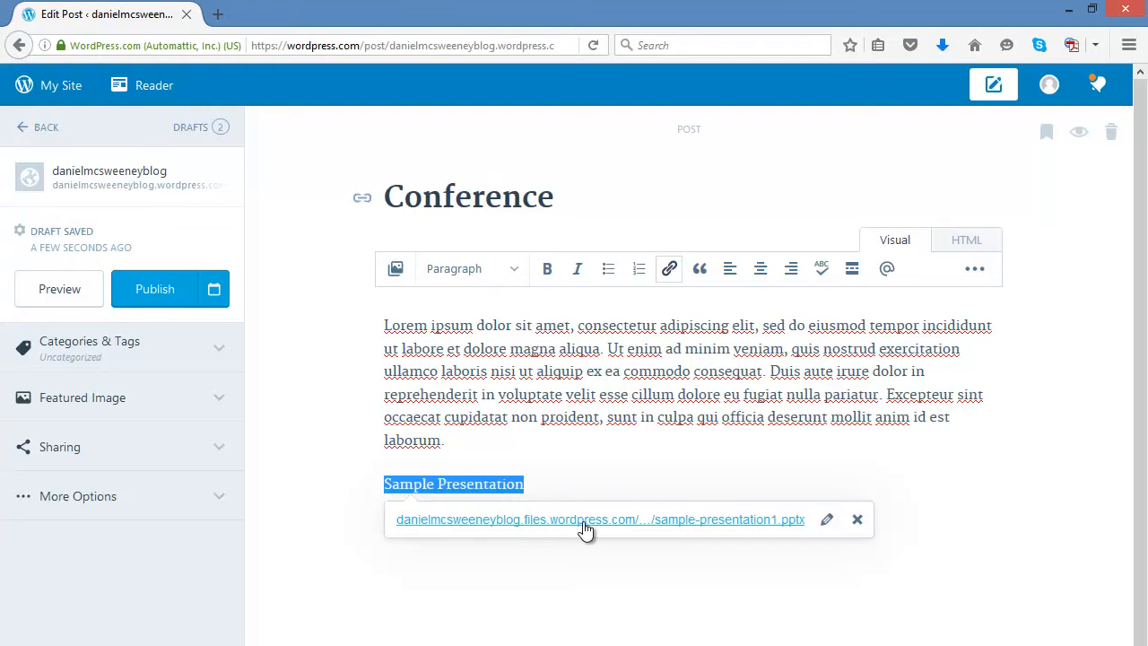
{"action": "left_click", "coordinate": [827, 519]}
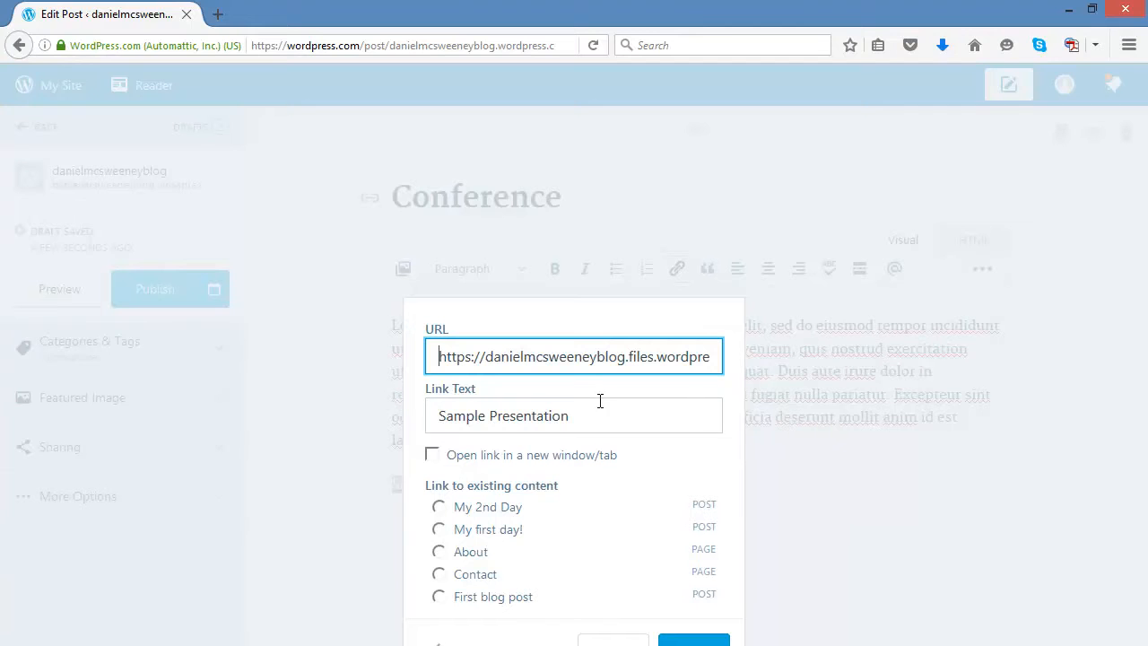
{"action": "left_click", "coordinate": [579, 267]}
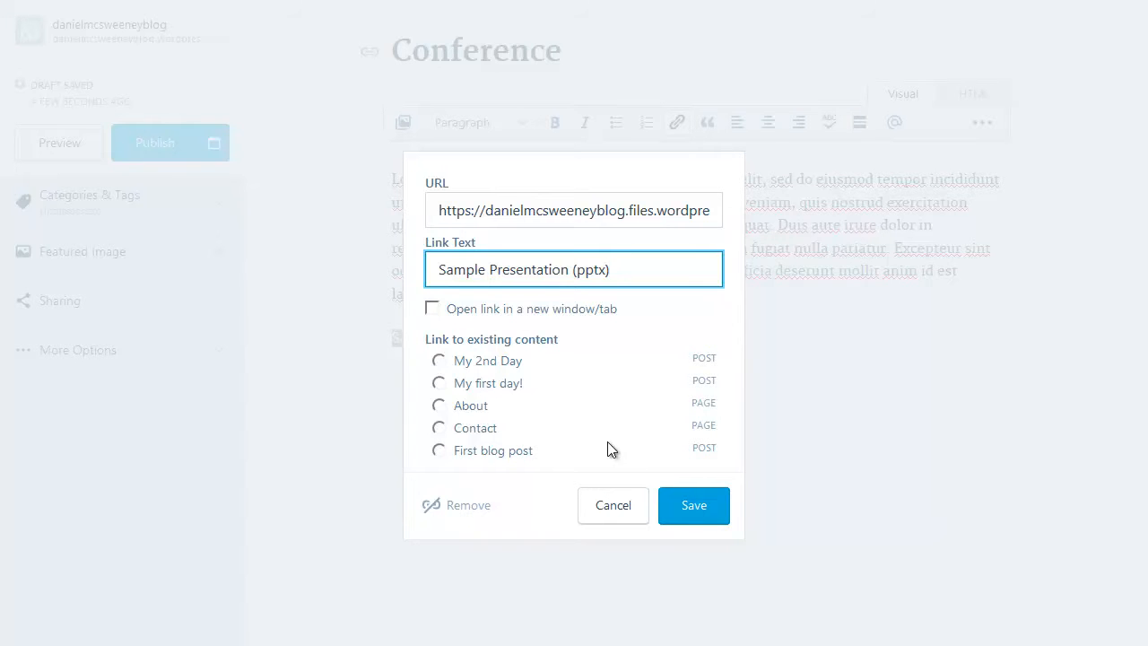
{"action": "left_click", "coordinate": [686, 511]}
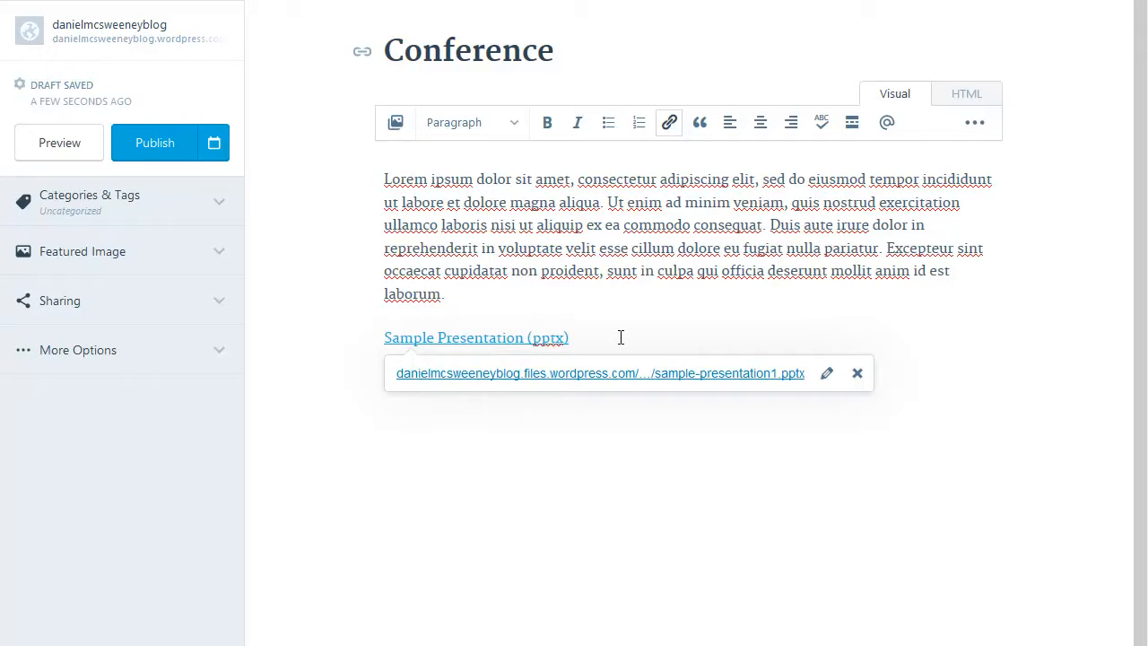
- Start a new line below the pptx link and upload Sample Presentation.pdf to the media library
{"action": "key", "text": "Return"}
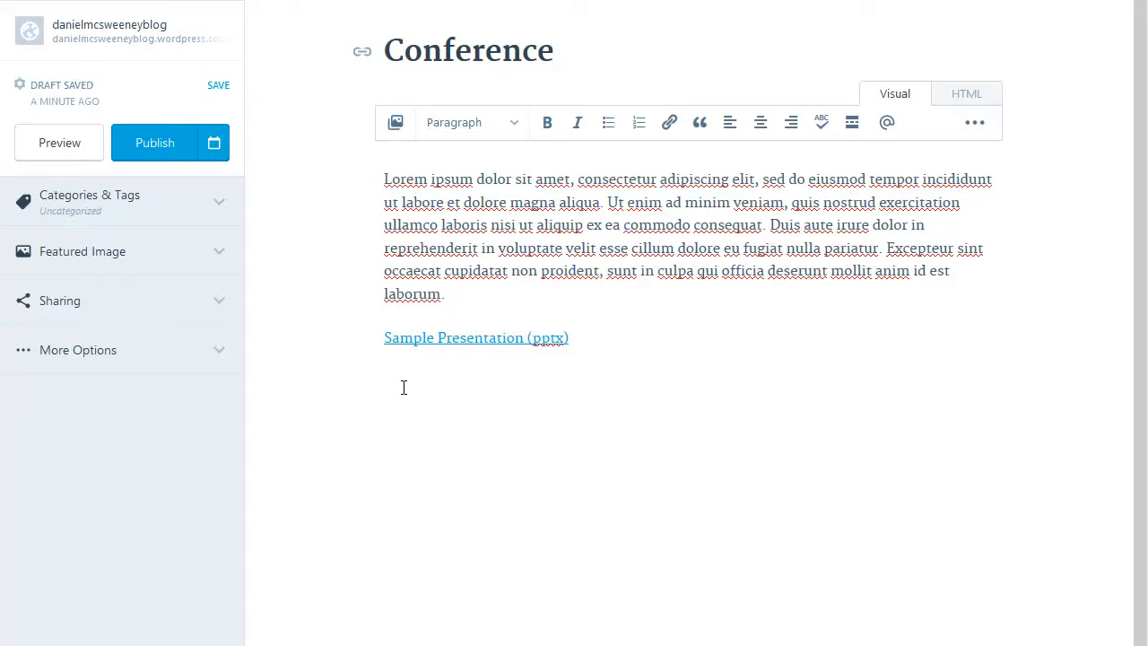
{"action": "left_click", "coordinate": [393, 123]}
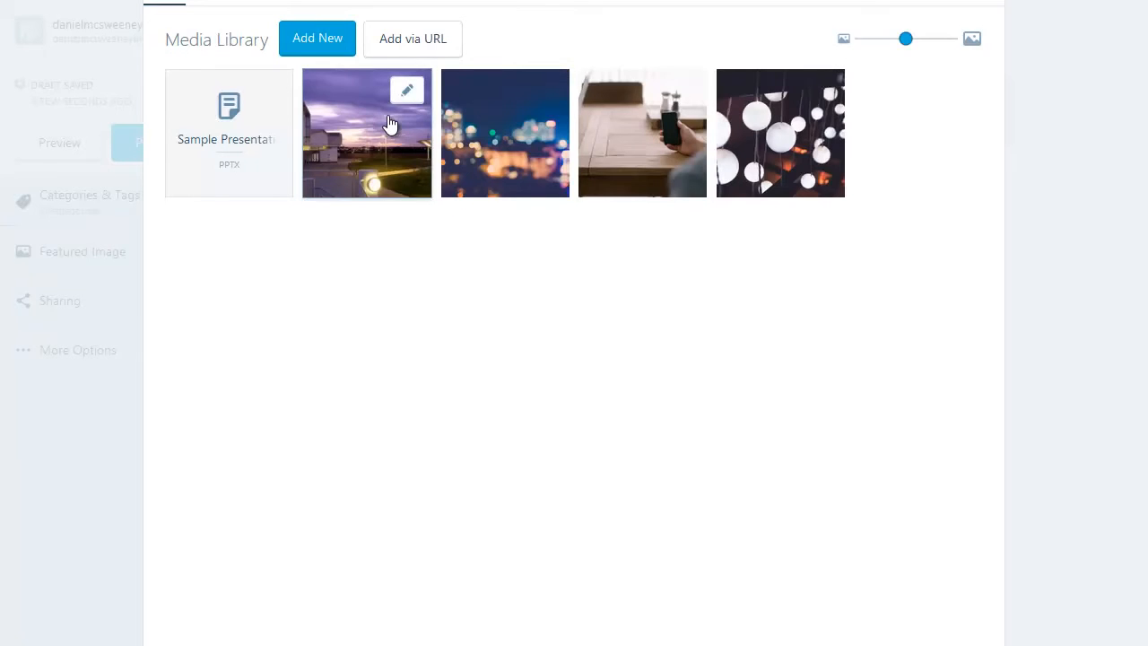
{"action": "left_click", "coordinate": [319, 40]}
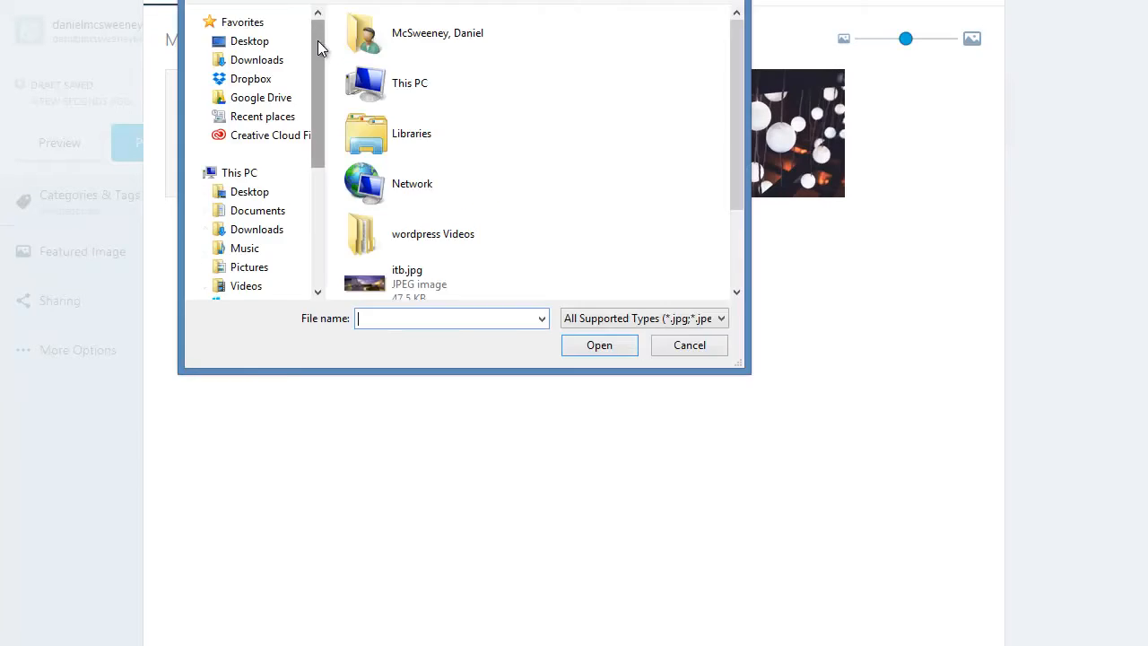
{"action": "left_click_drag", "start_coordinate": [735, 125], "coordinate": [732, 208]}
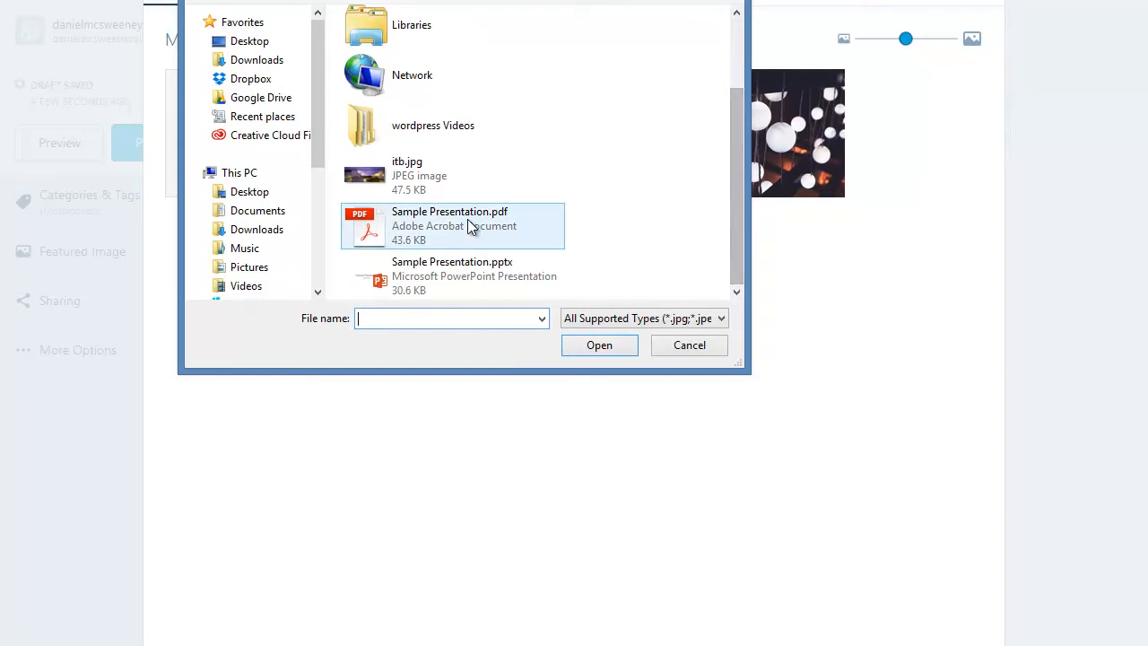
{"action": "left_click", "coordinate": [504, 229]}
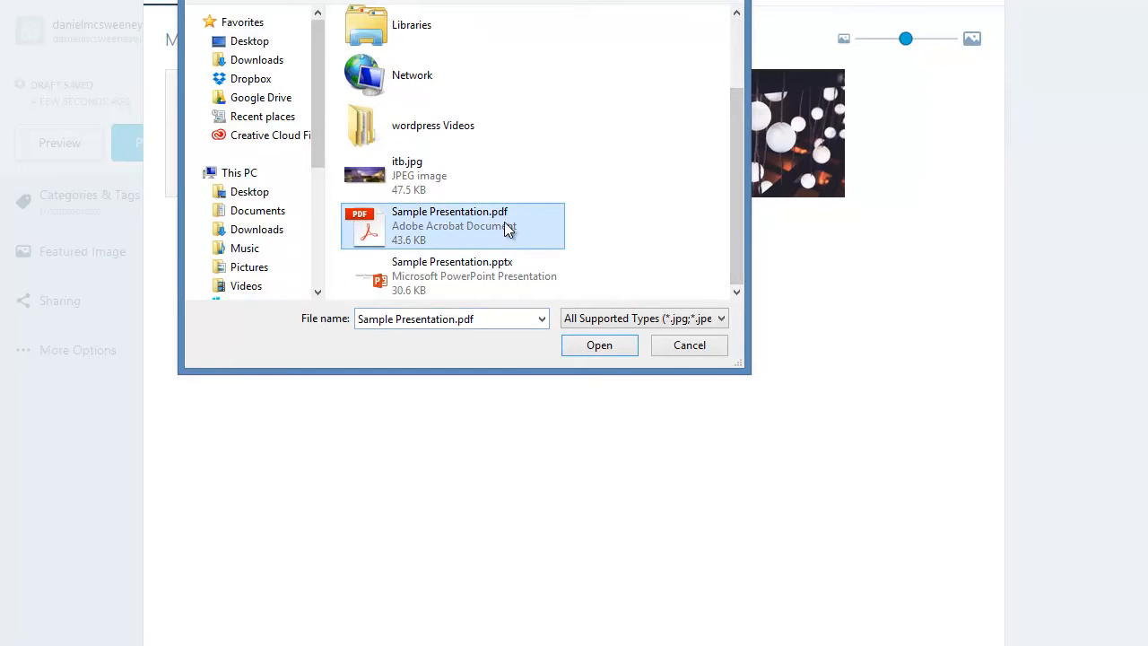
{"action": "left_click", "coordinate": [609, 348]}
- Give the uploaded PDF the caption "This is my presentation in PDF form" and description "A PDF file", and insert it into the post
{"action": "mouse_move", "coordinate": [274, 174]}
{"action": "left_click", "coordinate": [269, 90]}
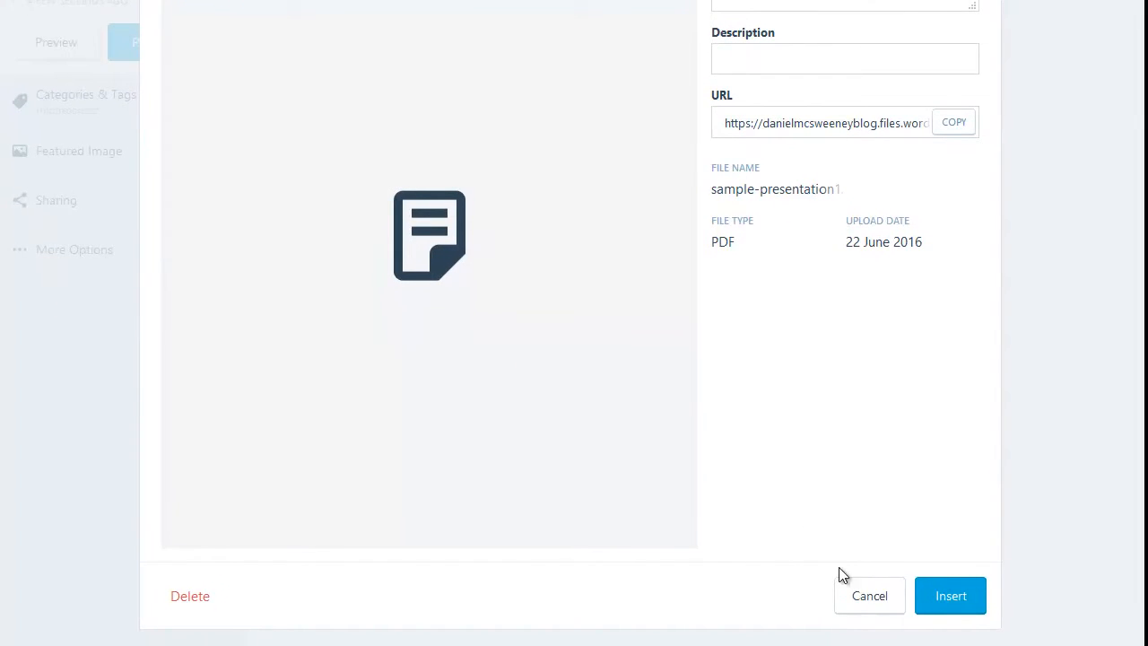
{"action": "left_click", "coordinate": [795, 48]}
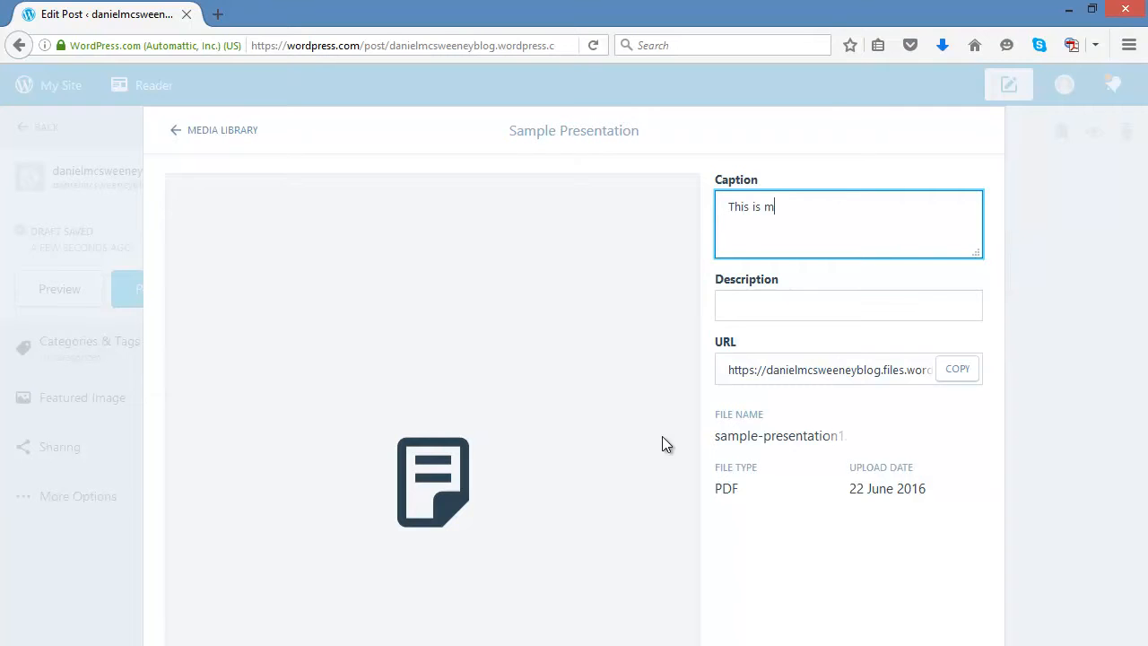
{"action": "type", "text": "This is my presentation in PDF form"}
{"action": "left_click", "coordinate": [760, 301]}
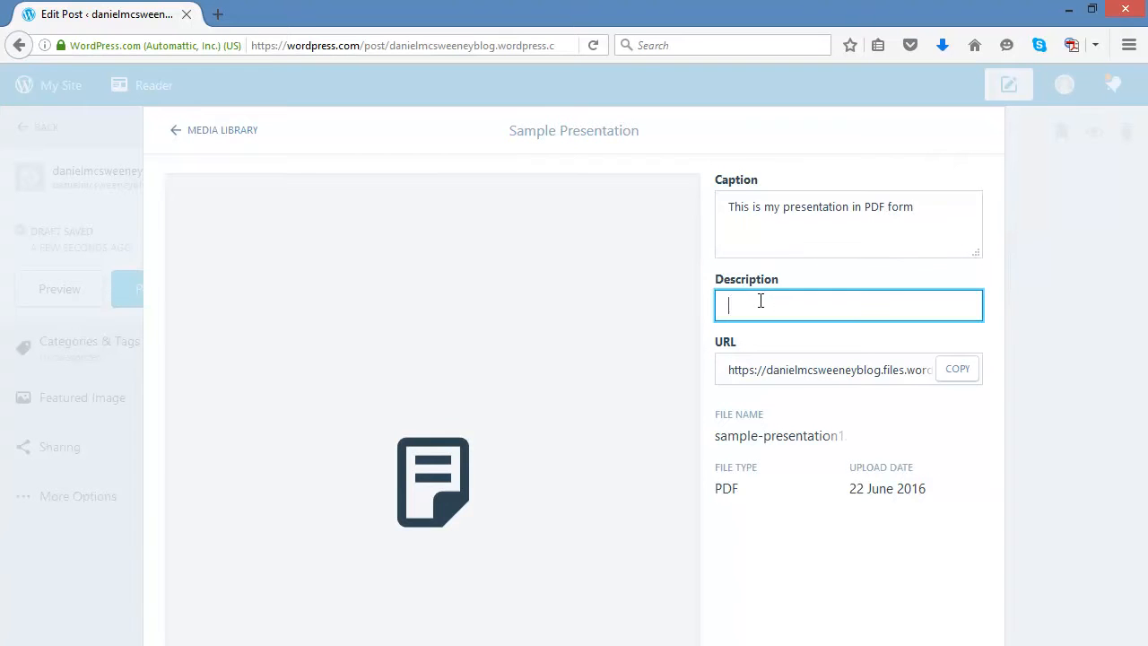
{"action": "type", "text": "A PDF file"}
{"action": "scroll", "coordinate": [760, 301], "scroll_direction": "down", "scroll_amount": 3}
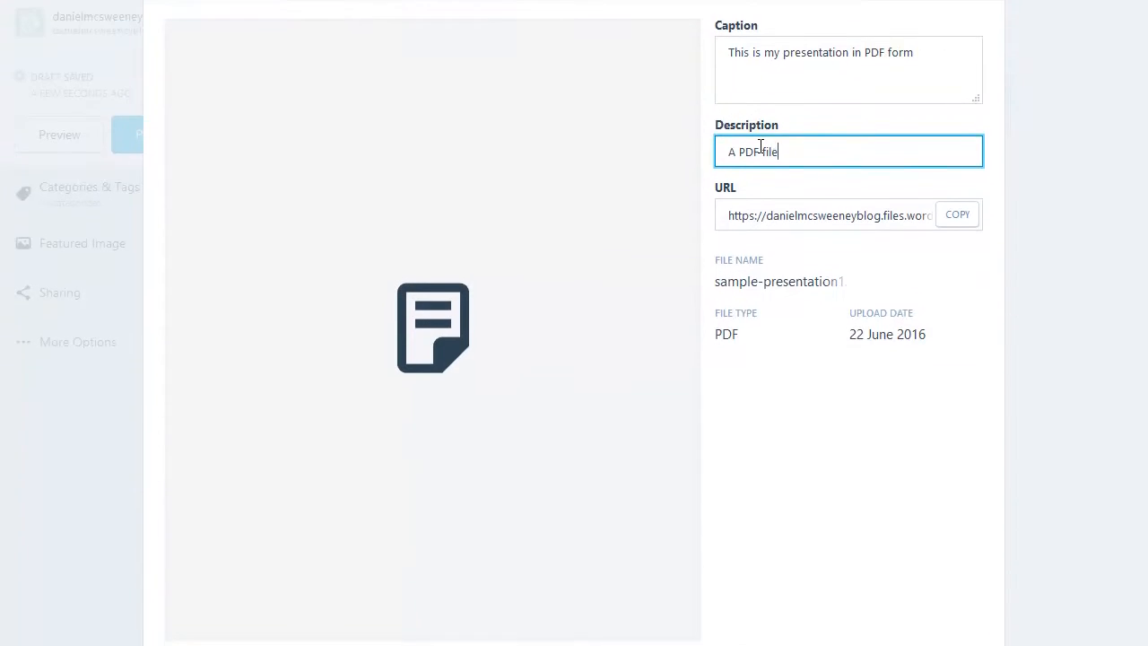
{"action": "left_click", "coordinate": [956, 568]}
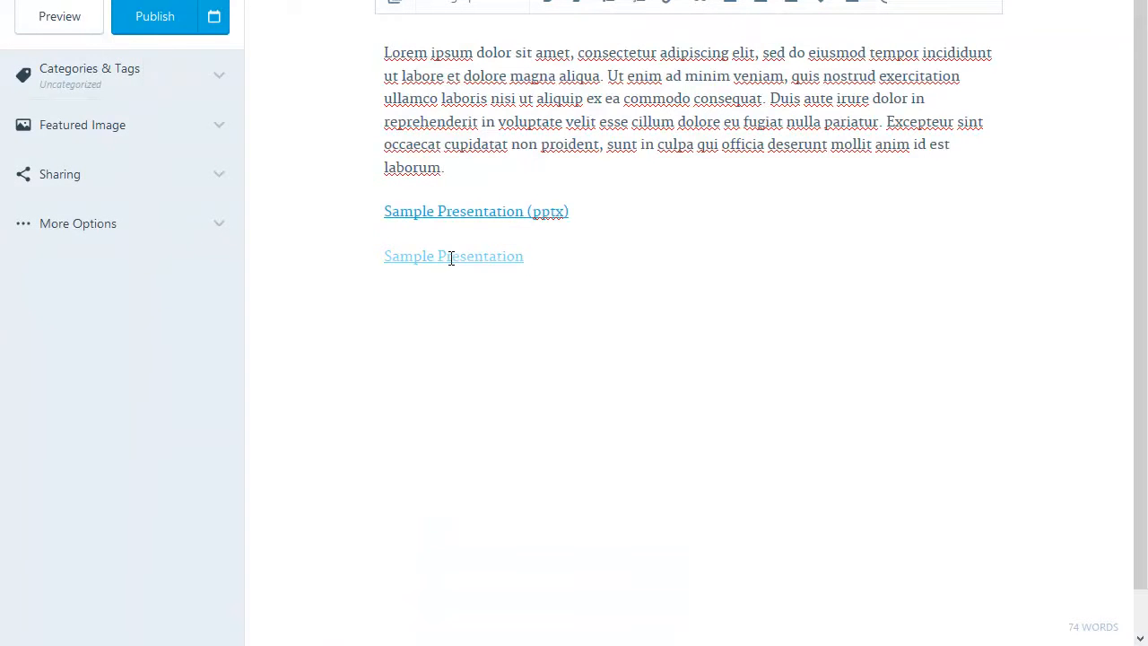
- Change the PDF file's link text to "Sample Presentation (pdf)"
{"action": "left_click", "coordinate": [529, 257]}
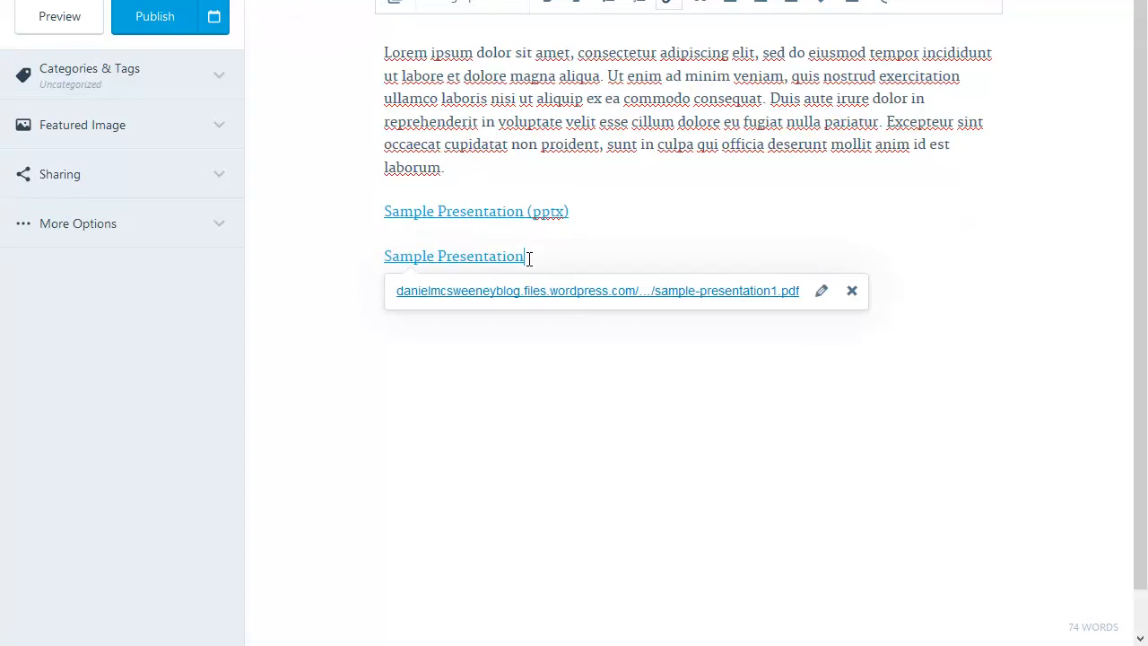
{"action": "left_click", "coordinate": [820, 291]}
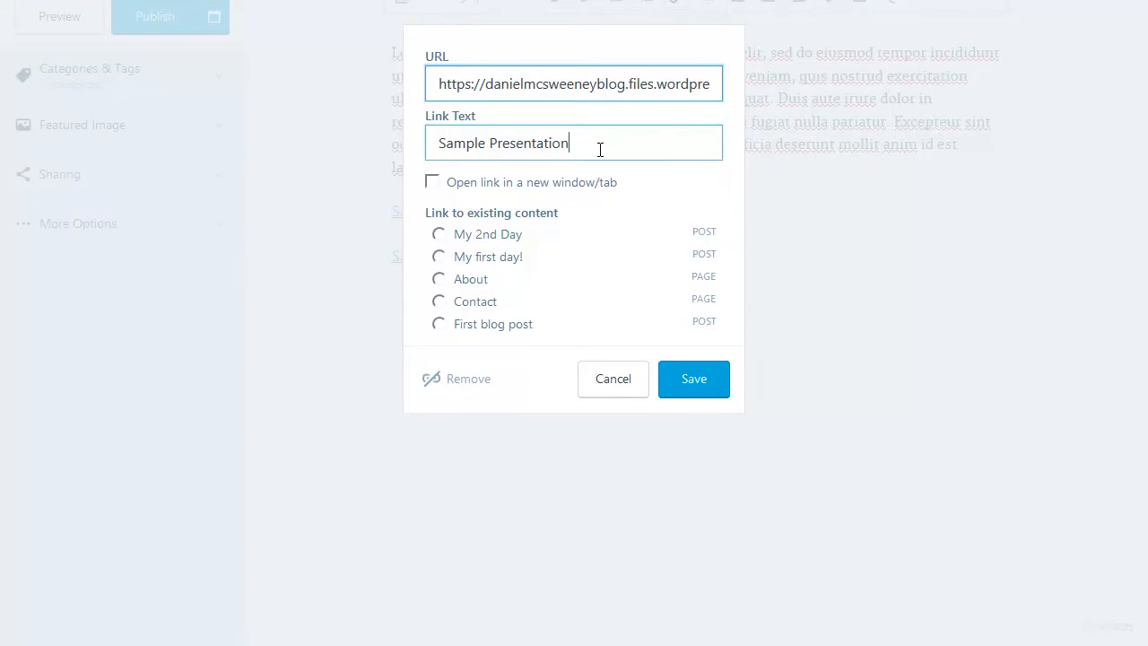
{"action": "type", "text": "(pdf"}
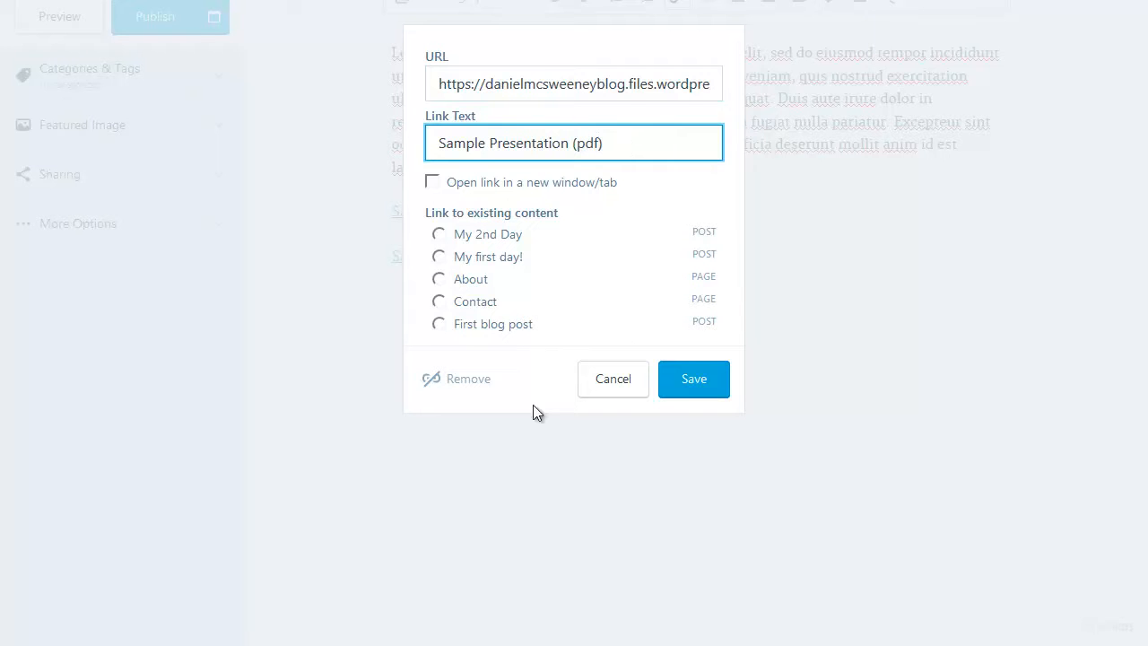
{"action": "left_click", "coordinate": [685, 388]}
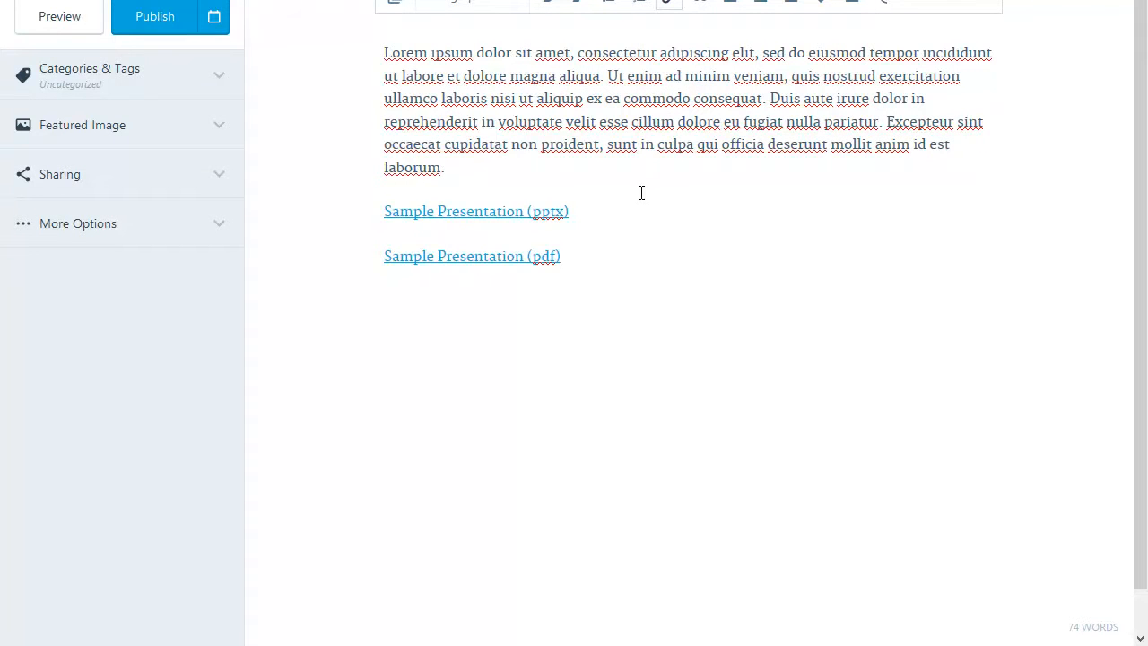
- Inspect the link target of the "Sample Presentation (pdf)" text and publish the Conference post
{"action": "left_click_drag", "start_coordinate": [583, 257], "coordinate": [383, 256]}
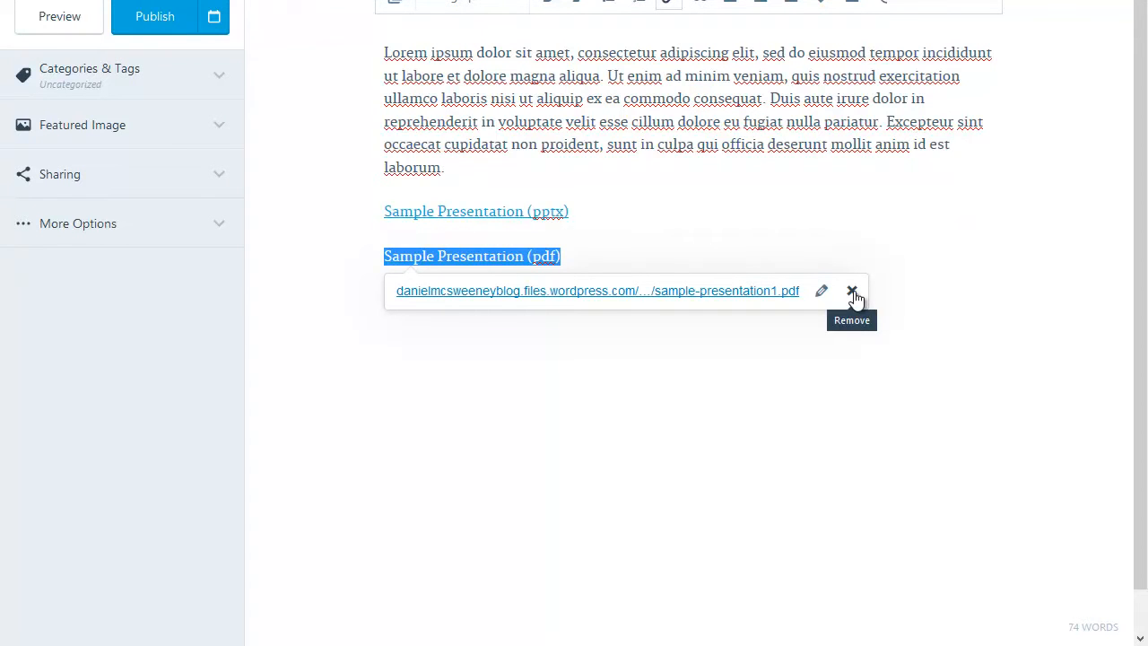
{"action": "left_click", "coordinate": [832, 196]}
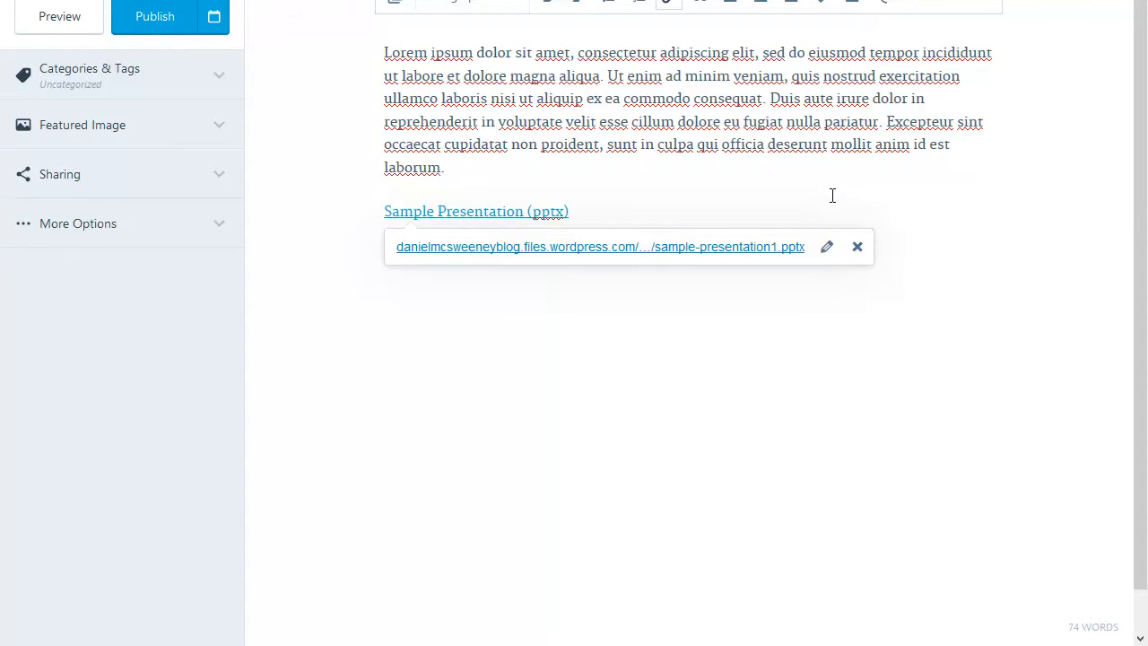
{"action": "left_click", "coordinate": [130, 31]}
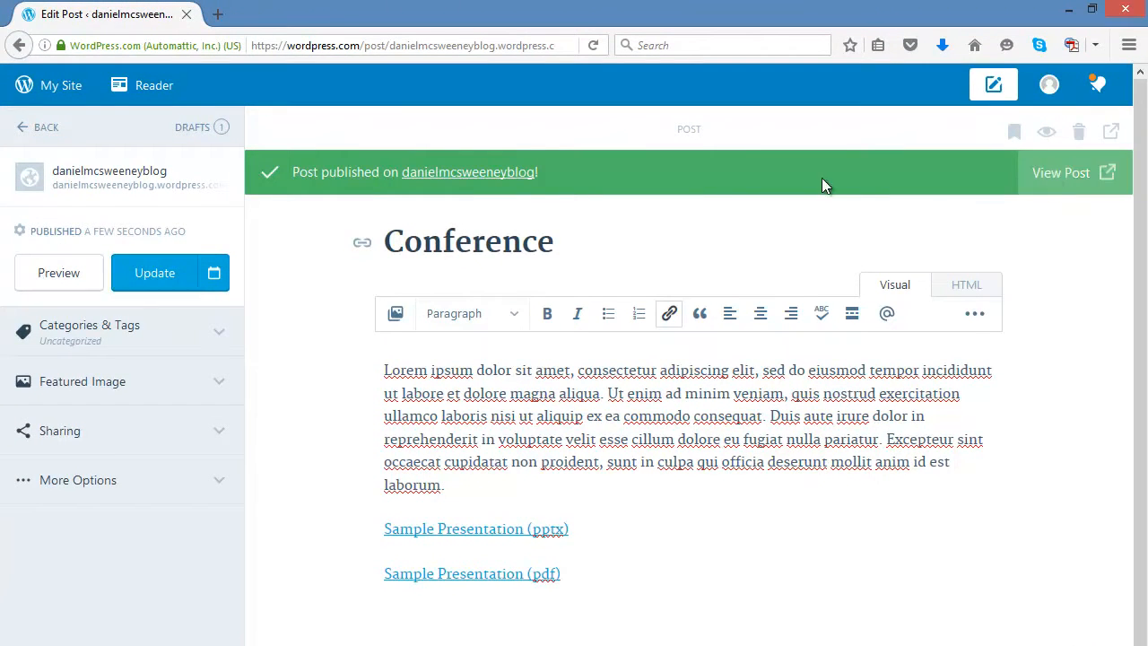
- View the published Conference post, open its "Sample Presentation (pdf)" link to check the file, and return to the post editor
{"action": "left_click", "coordinate": [1048, 180]}
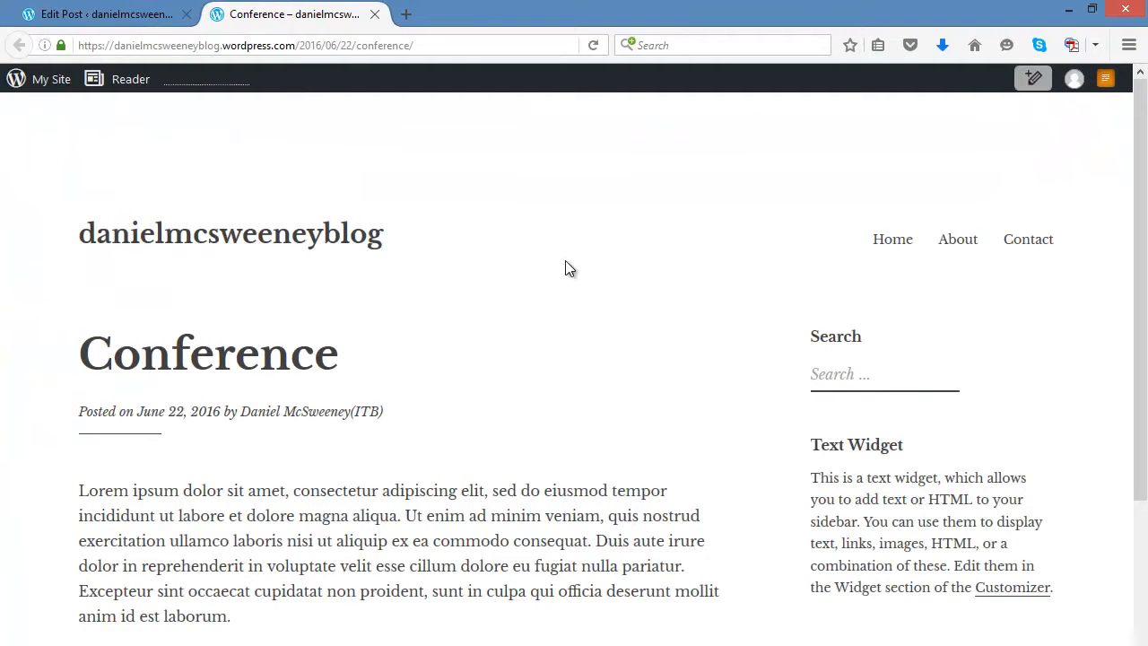
{"action": "scroll", "coordinate": [417, 395], "scroll_direction": "down", "scroll_amount": 2}
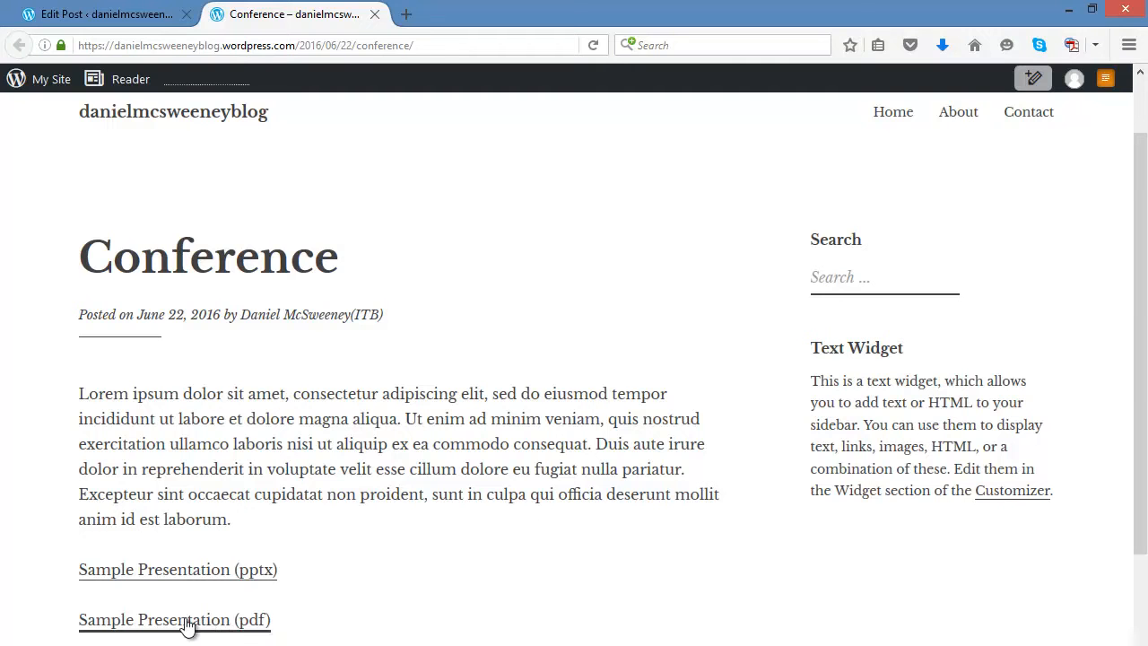
{"action": "left_click", "coordinate": [241, 627]}
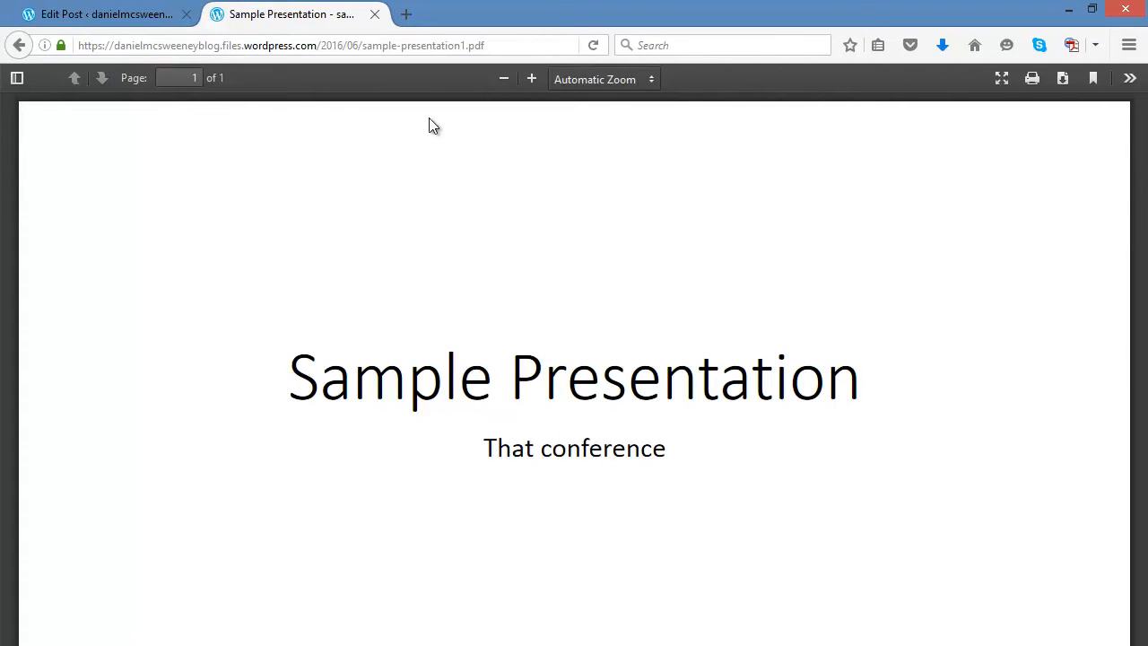
{"action": "left_click", "coordinate": [375, 14]}
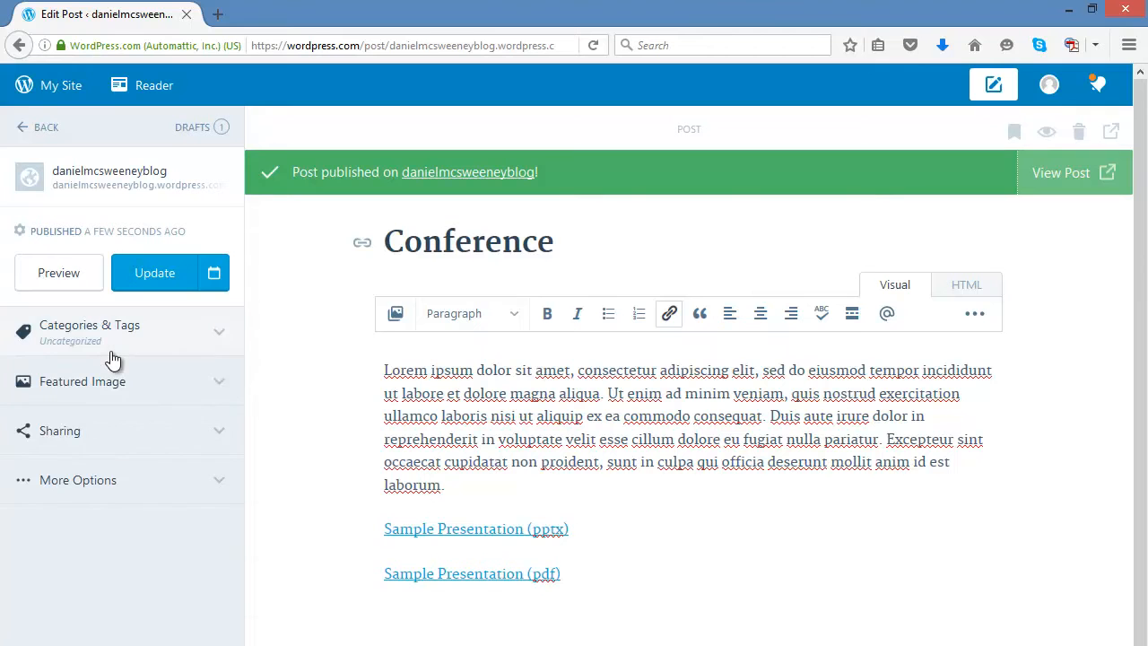
- Add a new top-level category named "Conferences and Presentations" to the post
{"action": "left_click", "coordinate": [224, 337]}
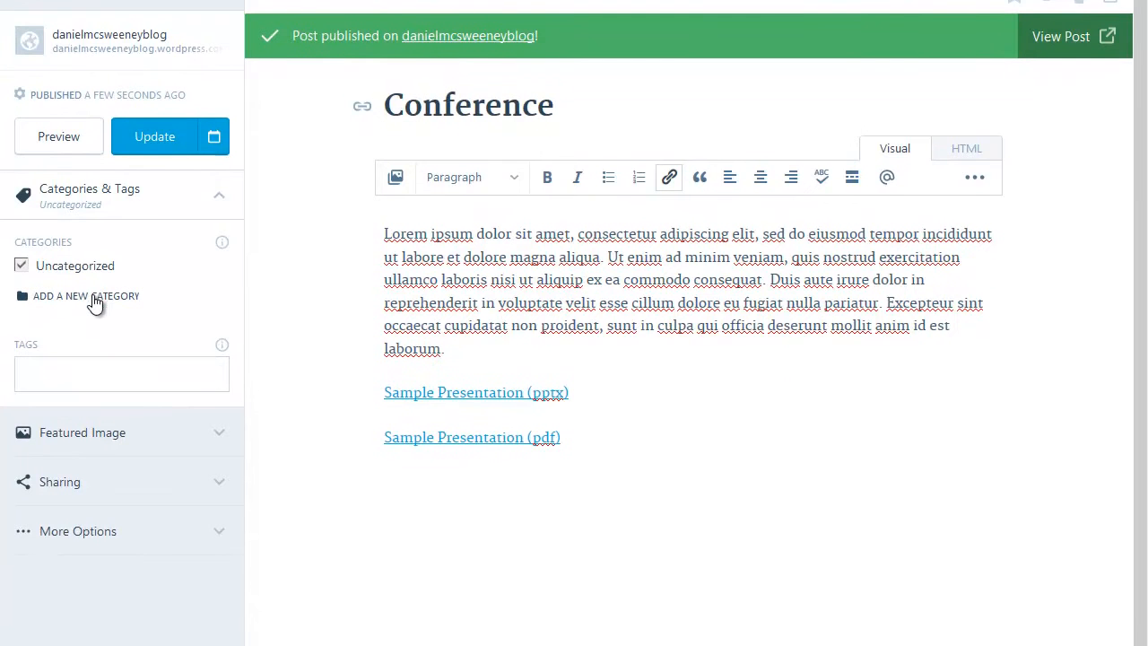
{"action": "left_click", "coordinate": [90, 380]}
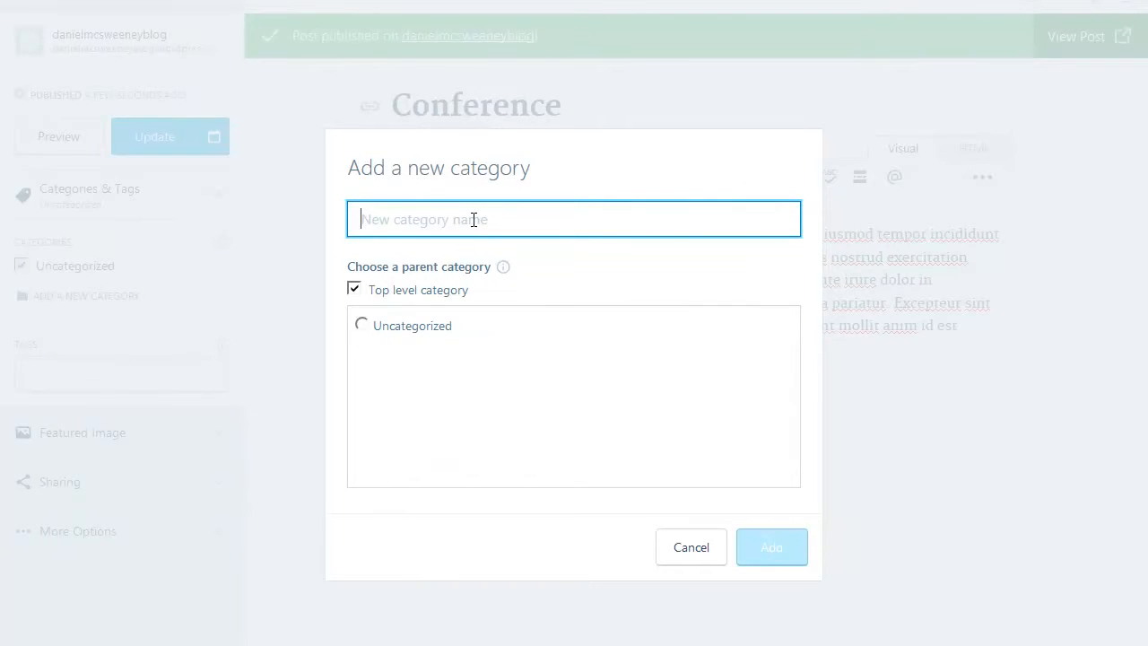
{"action": "type", "text": "Conferences and Presentations"}
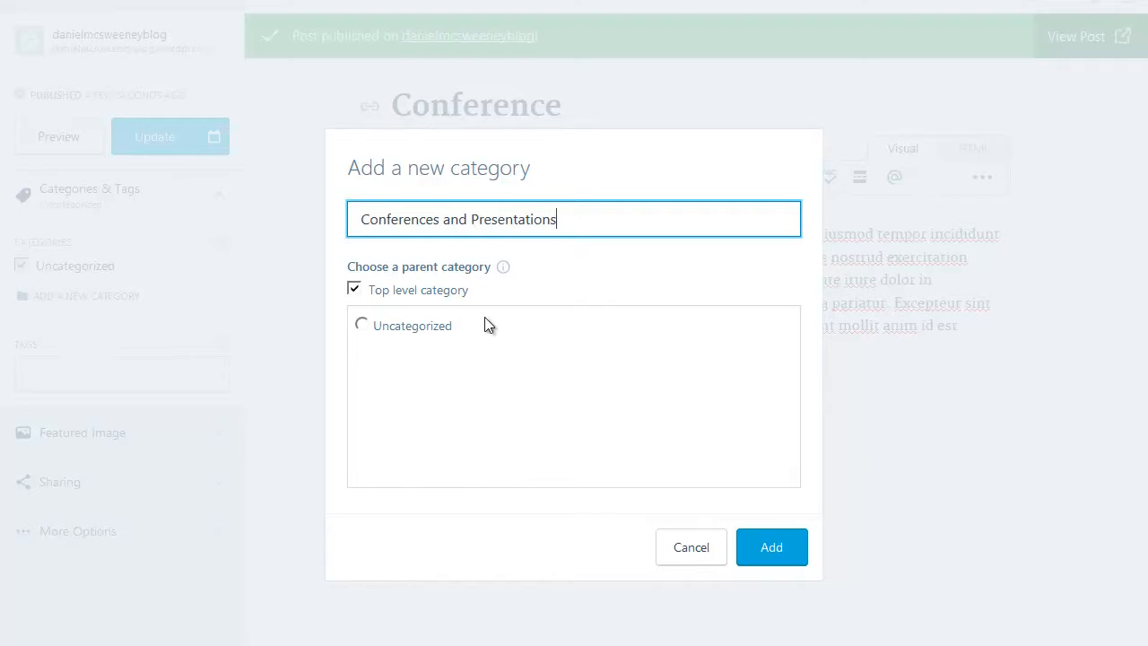
{"action": "left_click", "coordinate": [748, 559]}
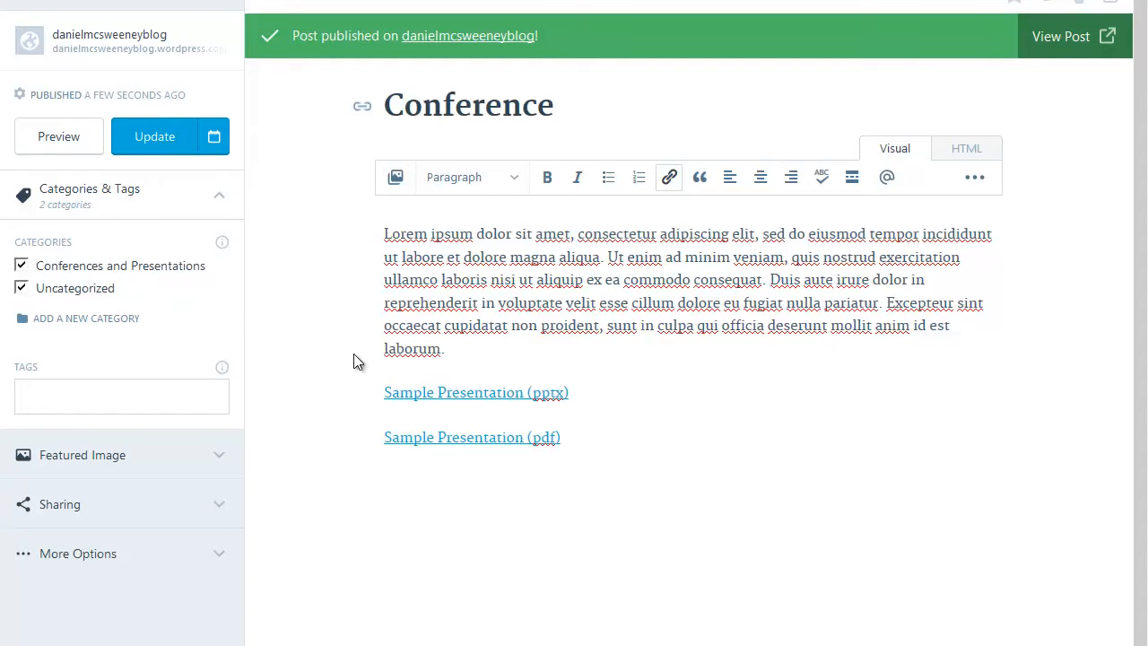
- Add the tags "presentations" and "conference" to the post
{"action": "left_click", "coordinate": [120, 395]}
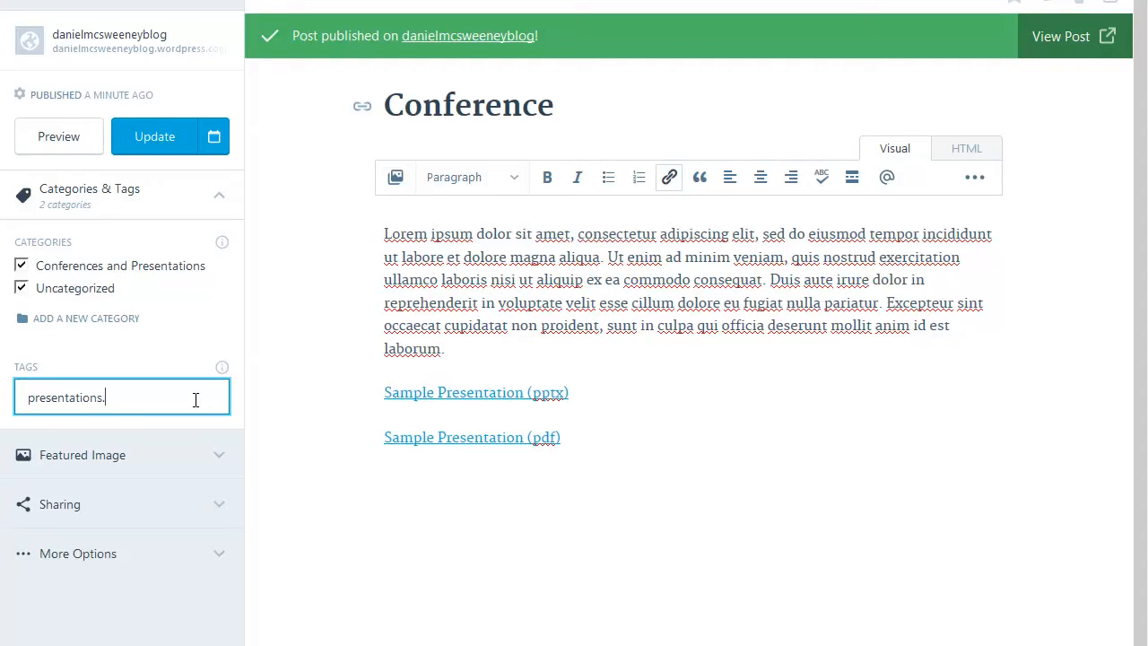
{"action": "key", "text": "Return"}
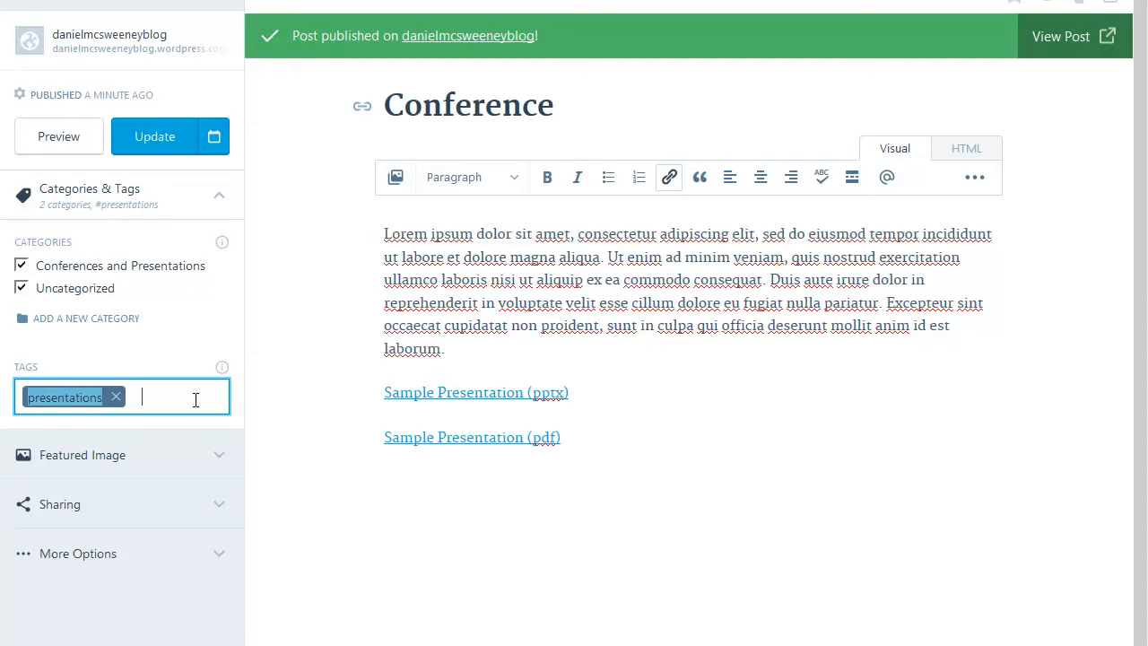
{"action": "type", "text": "conference"}
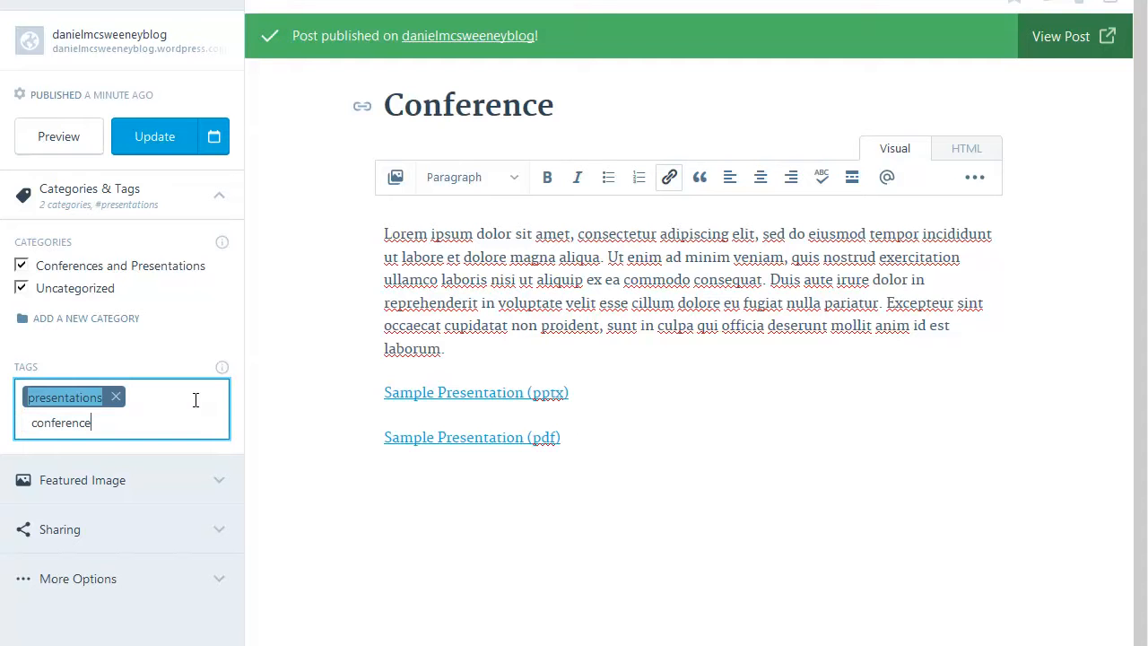
{"action": "key", "text": "Return"}
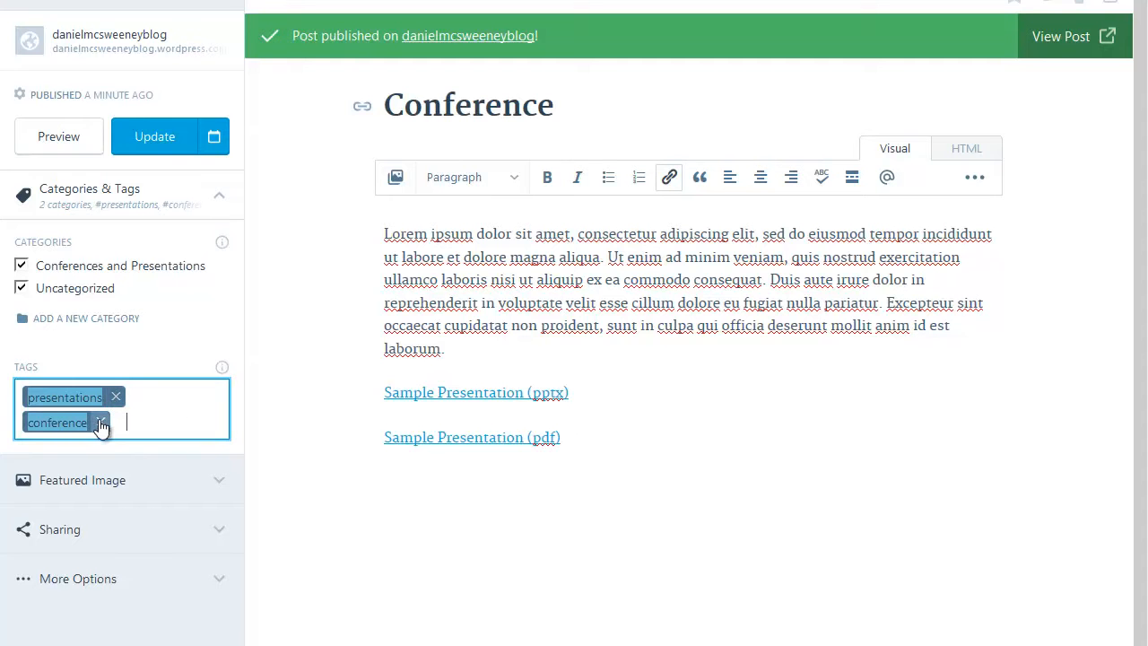
- Turn off the sharing buttons and the like button for the Conference post
{"action": "left_click", "coordinate": [222, 491]}
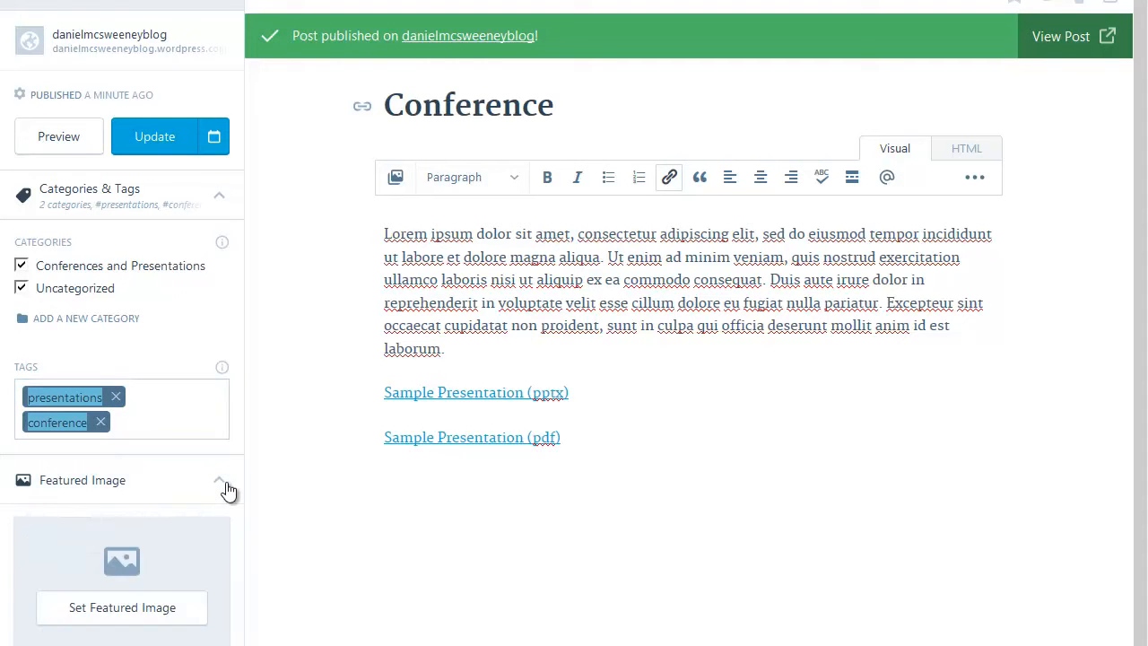
{"action": "scroll", "coordinate": [280, 555], "scroll_direction": "down", "scroll_amount": 1}
{"action": "scroll", "coordinate": [281, 560], "scroll_direction": "down", "scroll_amount": 2}
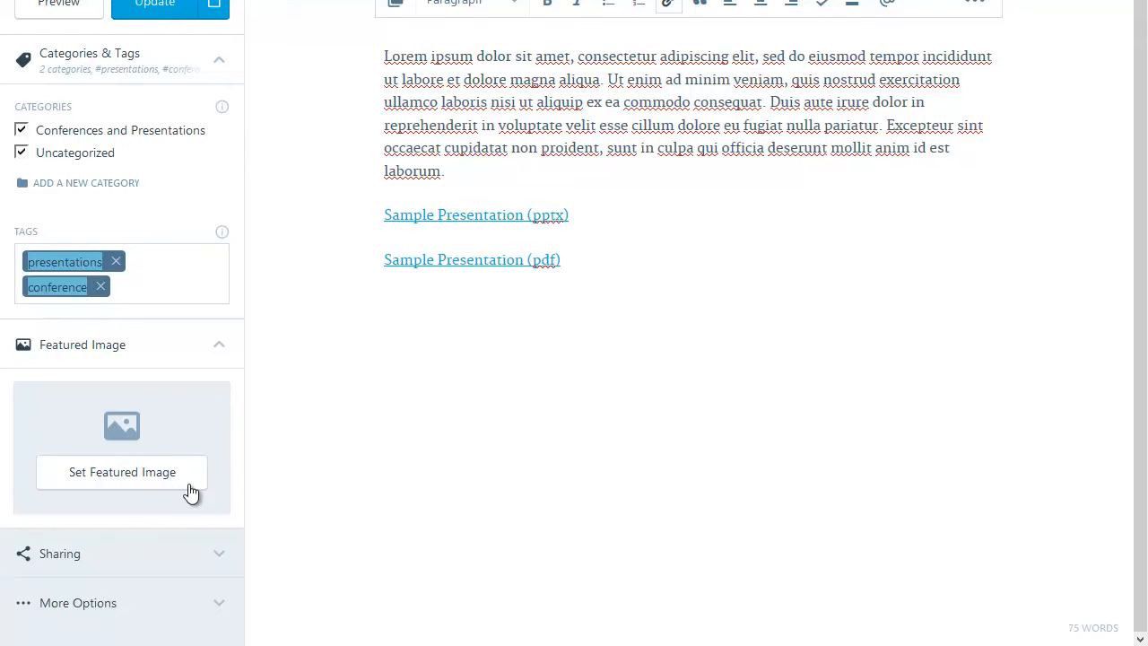
{"action": "left_click", "coordinate": [226, 559]}
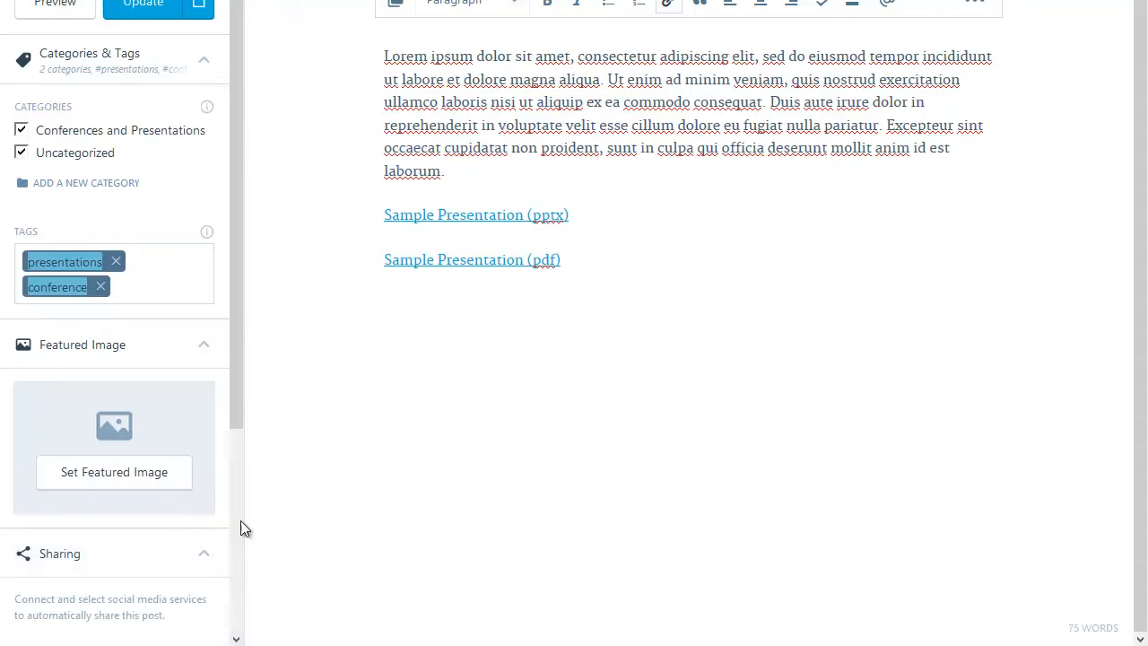
{"action": "left_click_drag", "start_coordinate": [237, 367], "coordinate": [240, 545]}
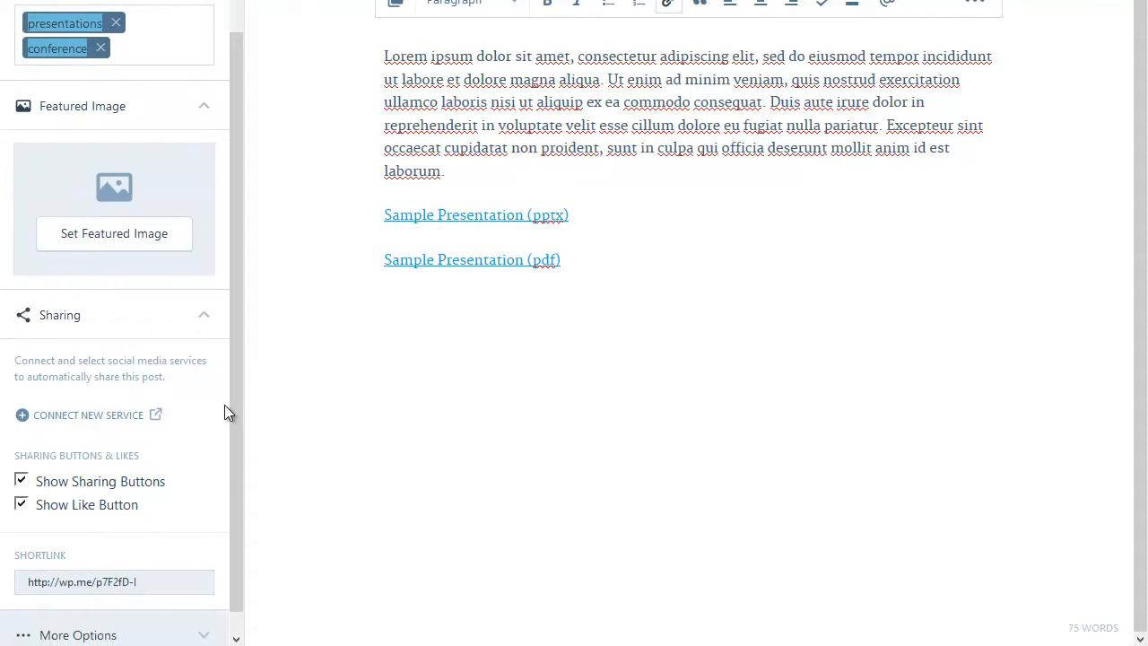
{"action": "left_click", "coordinate": [22, 482]}
{"action": "left_click", "coordinate": [22, 505]}
{"action": "scroll", "coordinate": [240, 491], "scroll_direction": "down", "scroll_amount": 1}
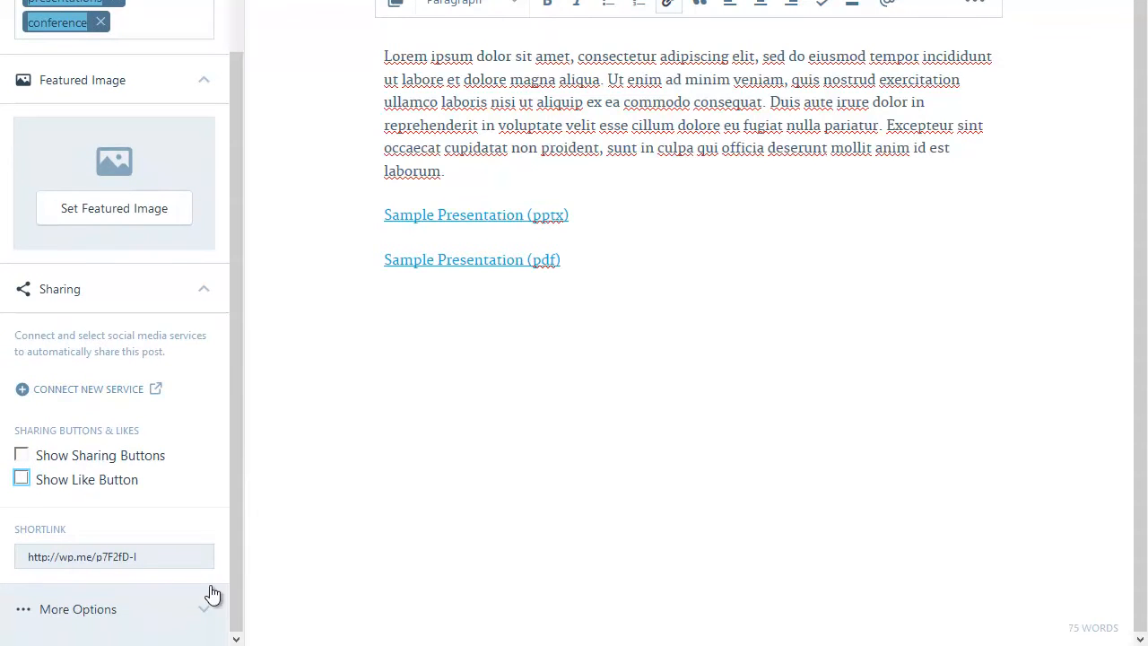
- Disallow comments as well as pingbacks and trackbacks on the Conference post
{"action": "left_click", "coordinate": [206, 608]}
{"action": "scroll", "coordinate": [229, 358], "scroll_direction": "down", "scroll_amount": 6}
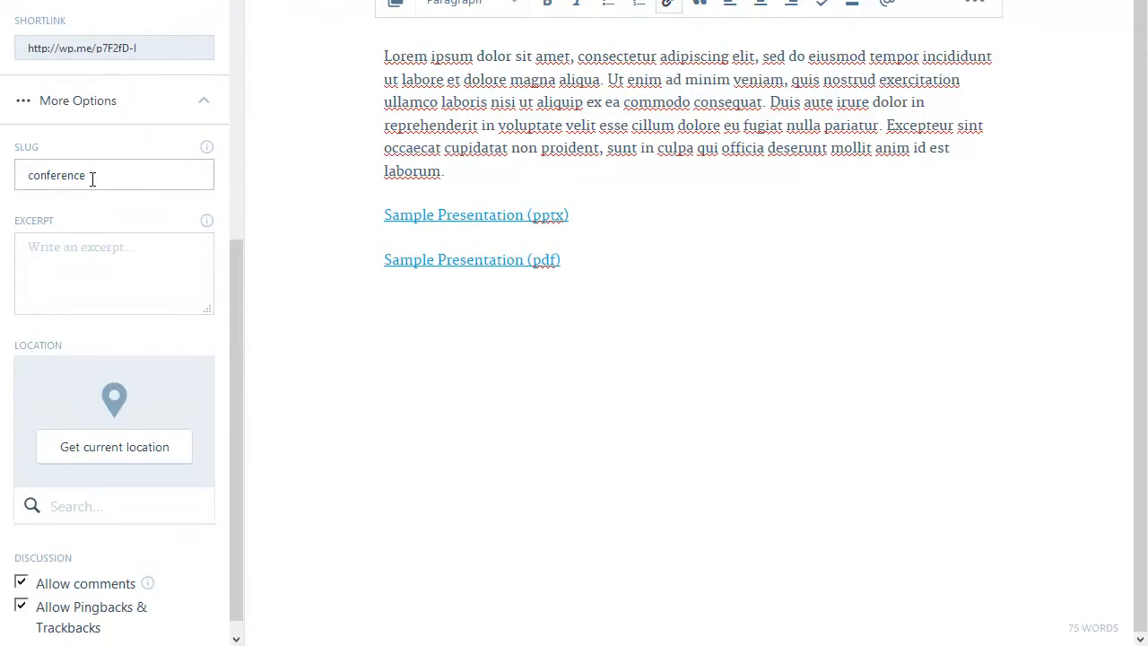
{"action": "left_click", "coordinate": [110, 251]}
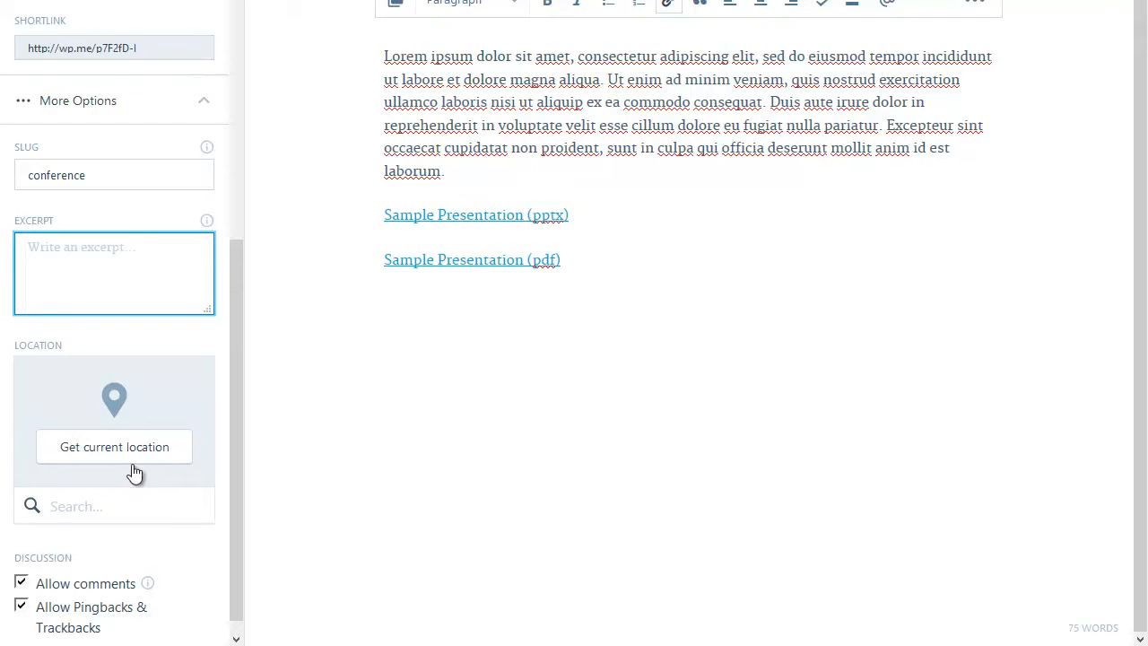
{"action": "scroll", "coordinate": [197, 520], "scroll_direction": "down", "scroll_amount": 1}
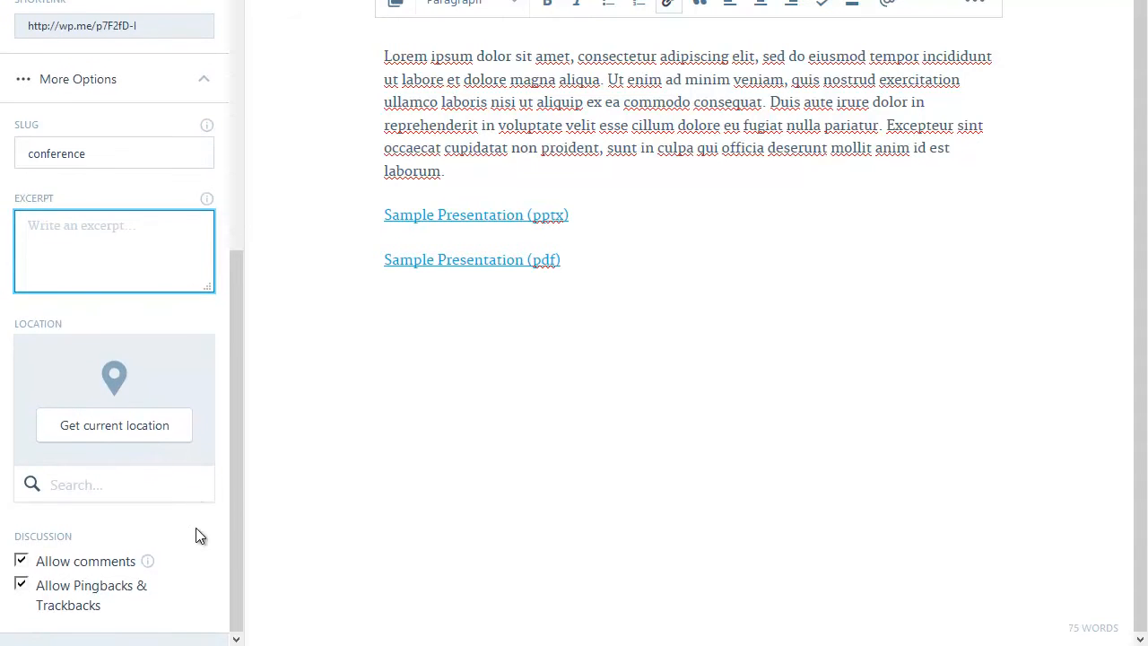
{"action": "left_click", "coordinate": [21, 586]}
{"action": "left_click", "coordinate": [22, 560]}
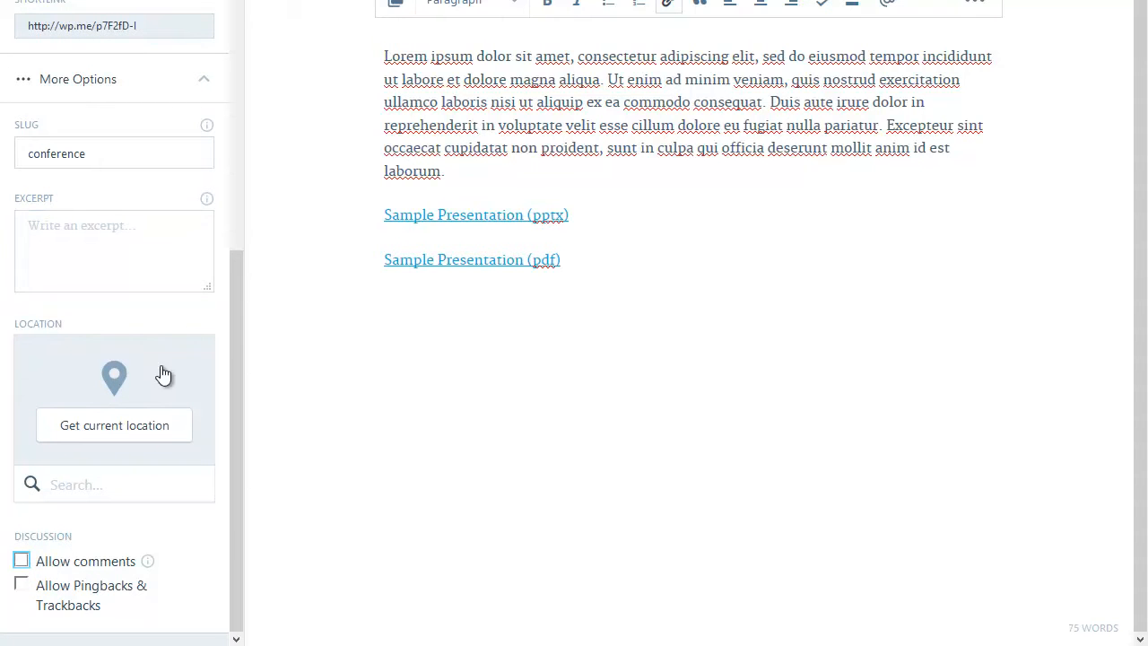
- Enter the excerpt "My visit to the Dublin conference" and update the published post
{"action": "left_click", "coordinate": [190, 243]}
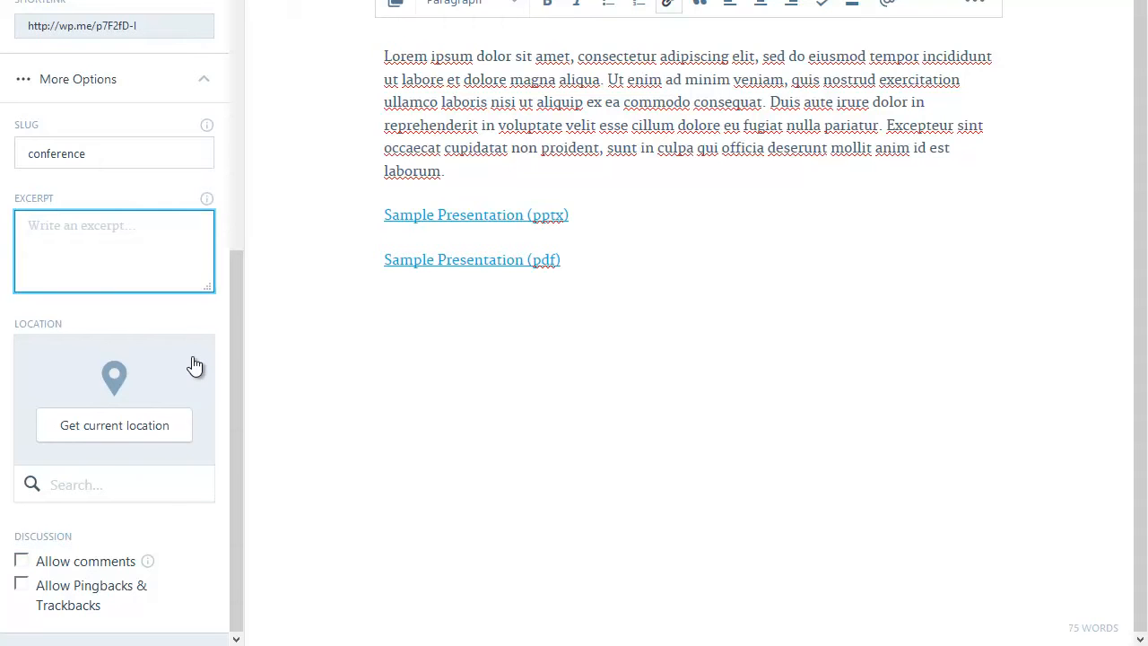
{"action": "type", "text": "My visit to the Dub"}
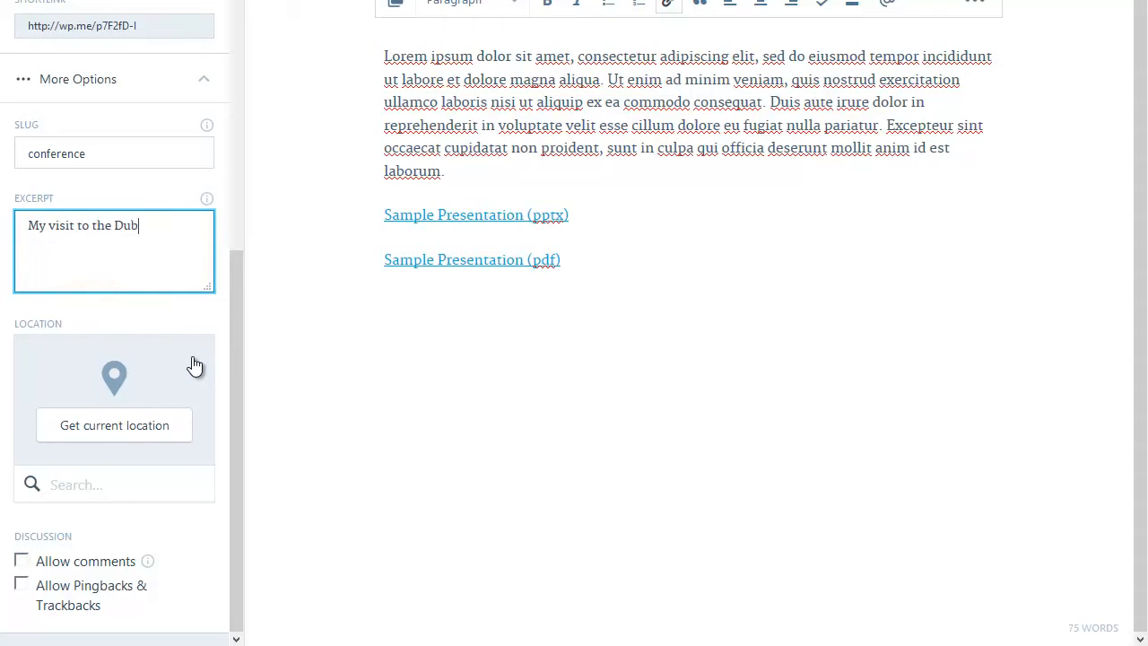
{"action": "type", "text": "lin conferencer"}
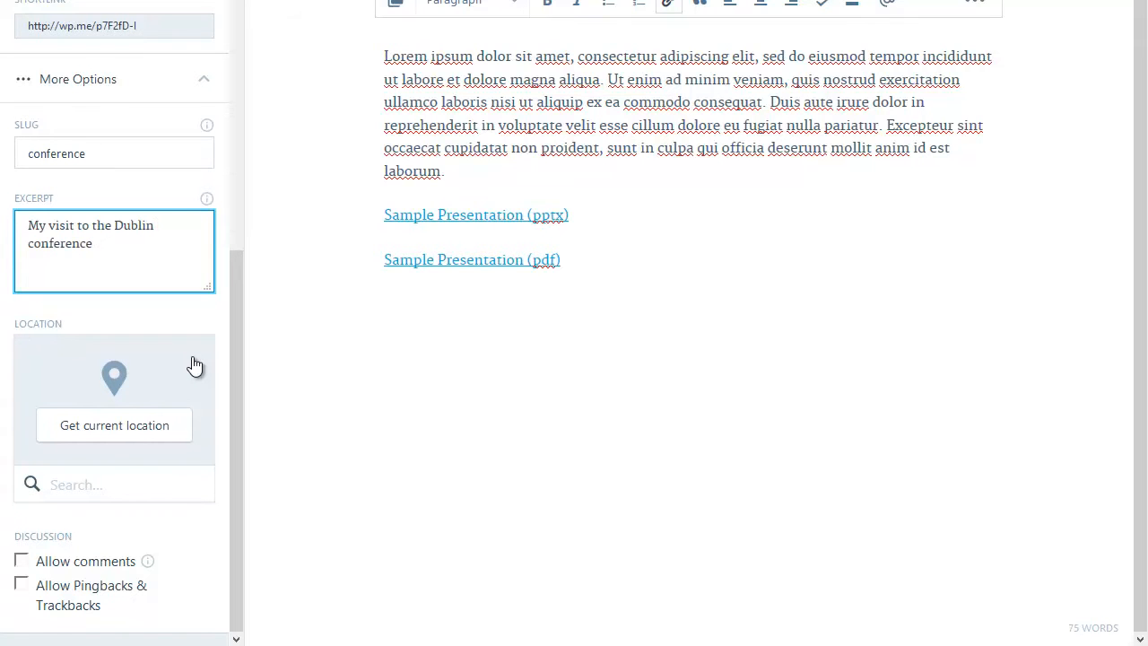
{"action": "scroll", "coordinate": [205, 345], "scroll_direction": "up", "scroll_amount": 8}
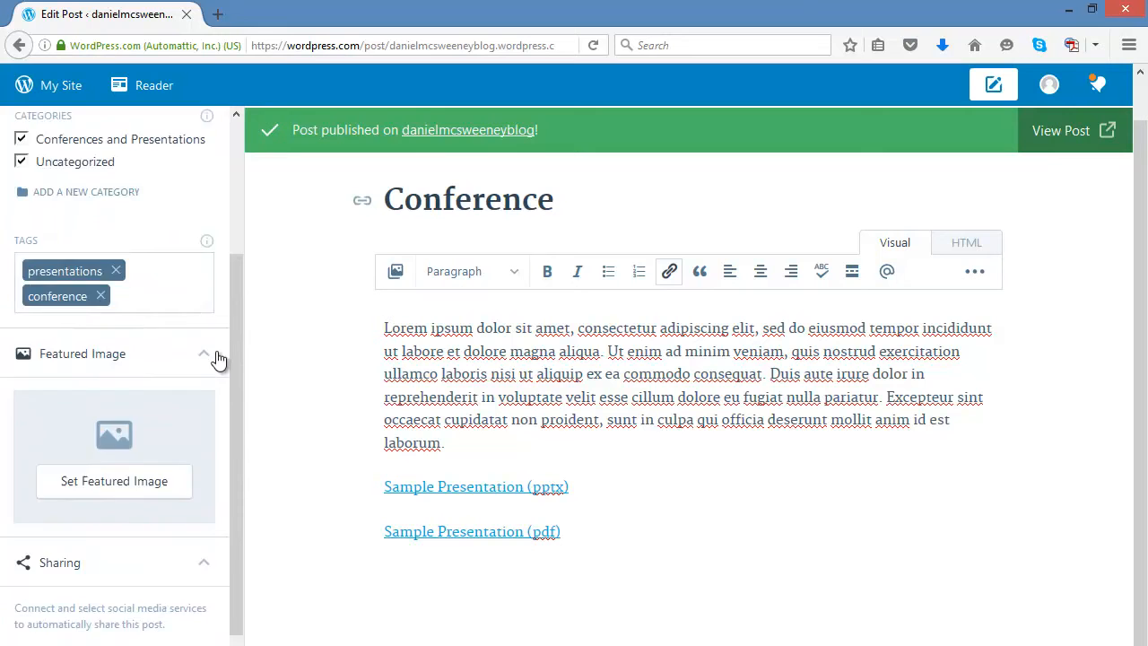
{"action": "scroll", "coordinate": [215, 357], "scroll_direction": "up", "scroll_amount": 4}
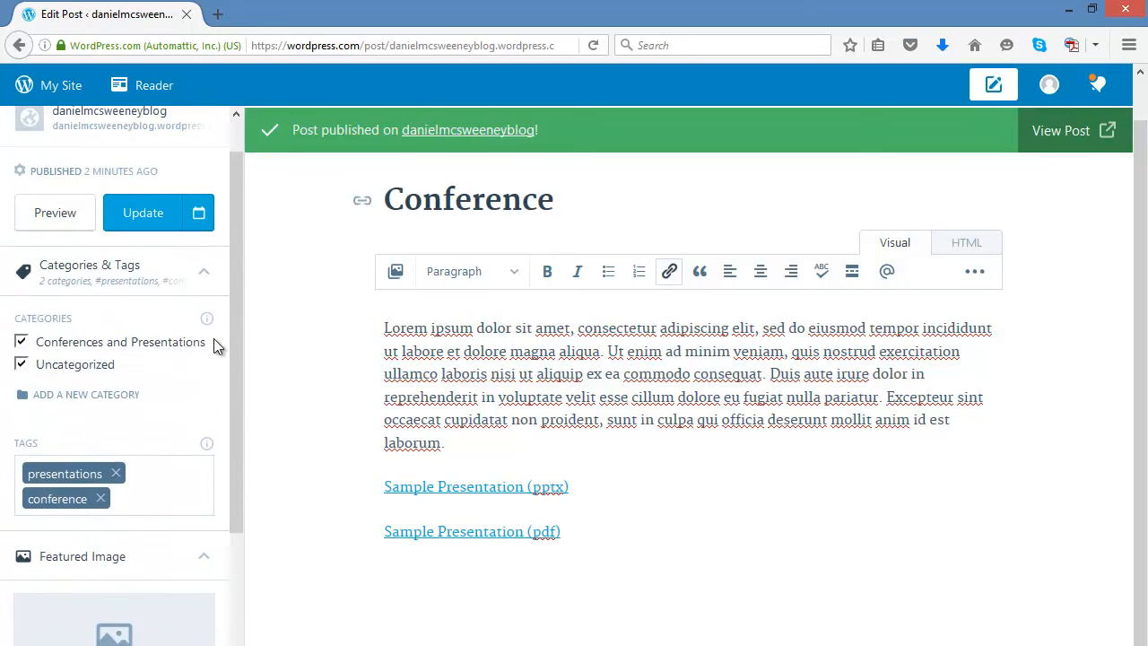
{"action": "left_click", "coordinate": [170, 283]}
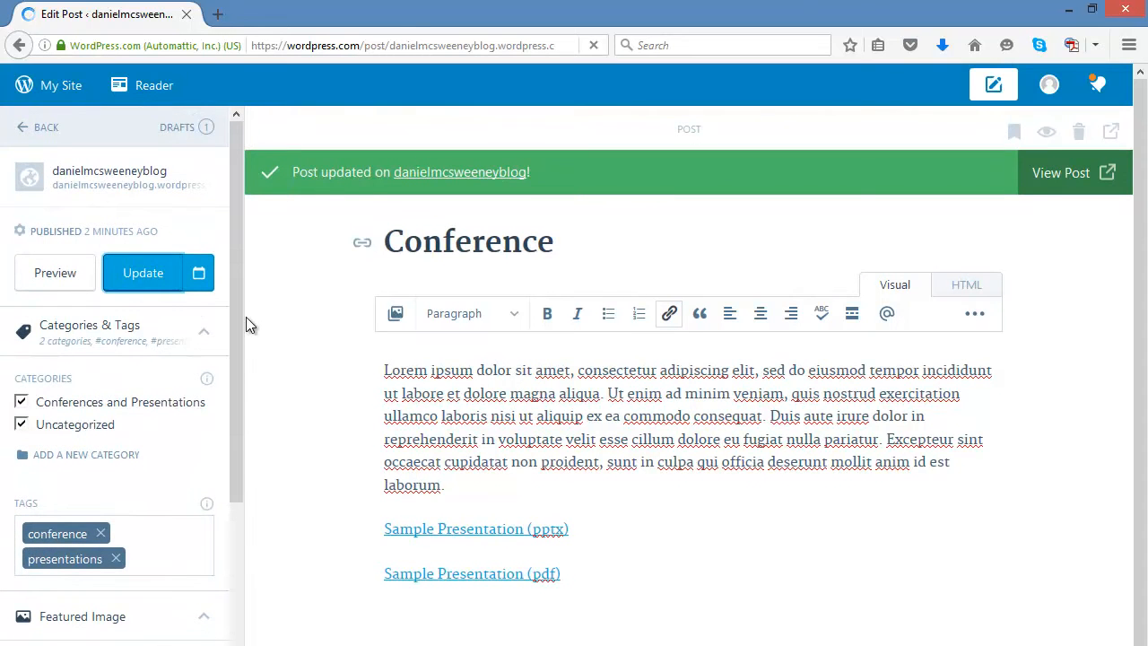
- Review the post's saved sharing, slug and excerpt settings, and open the preview of the blog's home page
{"action": "left_click_drag", "start_coordinate": [238, 364], "coordinate": [241, 641]}
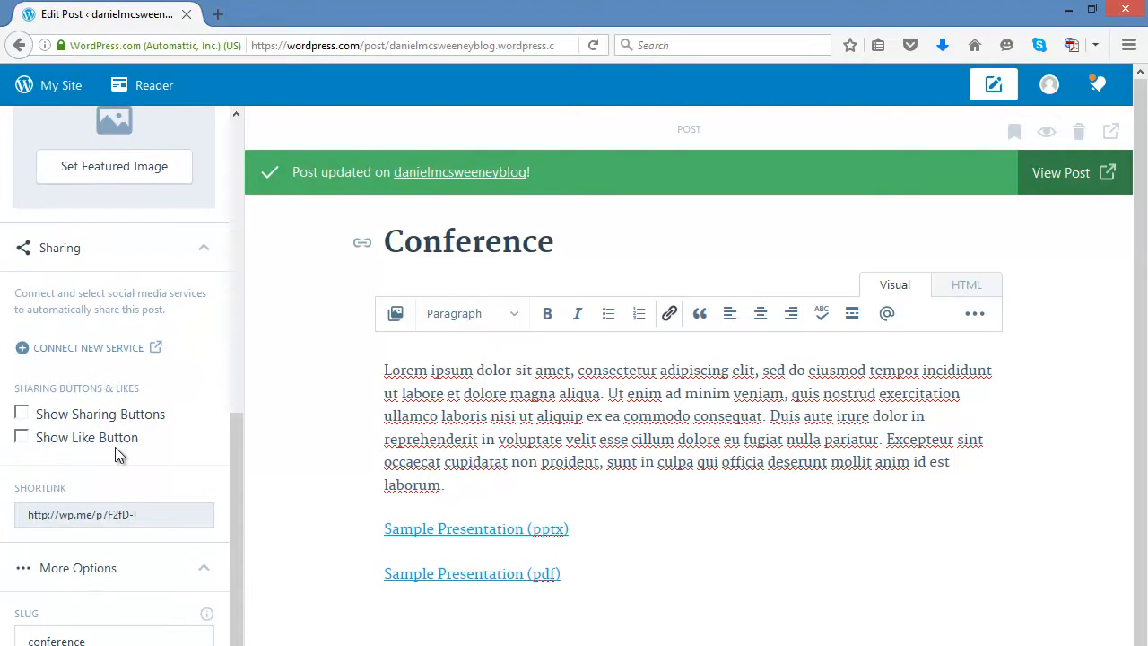
{"action": "scroll", "coordinate": [231, 556], "scroll_direction": "down", "scroll_amount": 3}
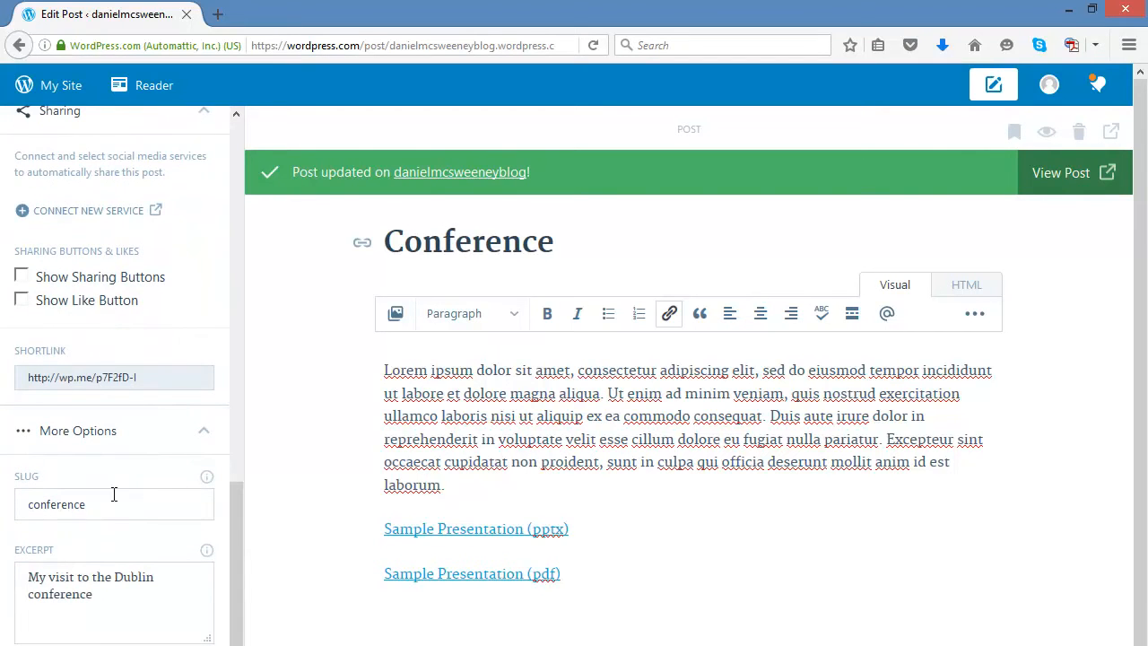
{"action": "scroll", "coordinate": [121, 376], "scroll_direction": "down", "scroll_amount": 2}
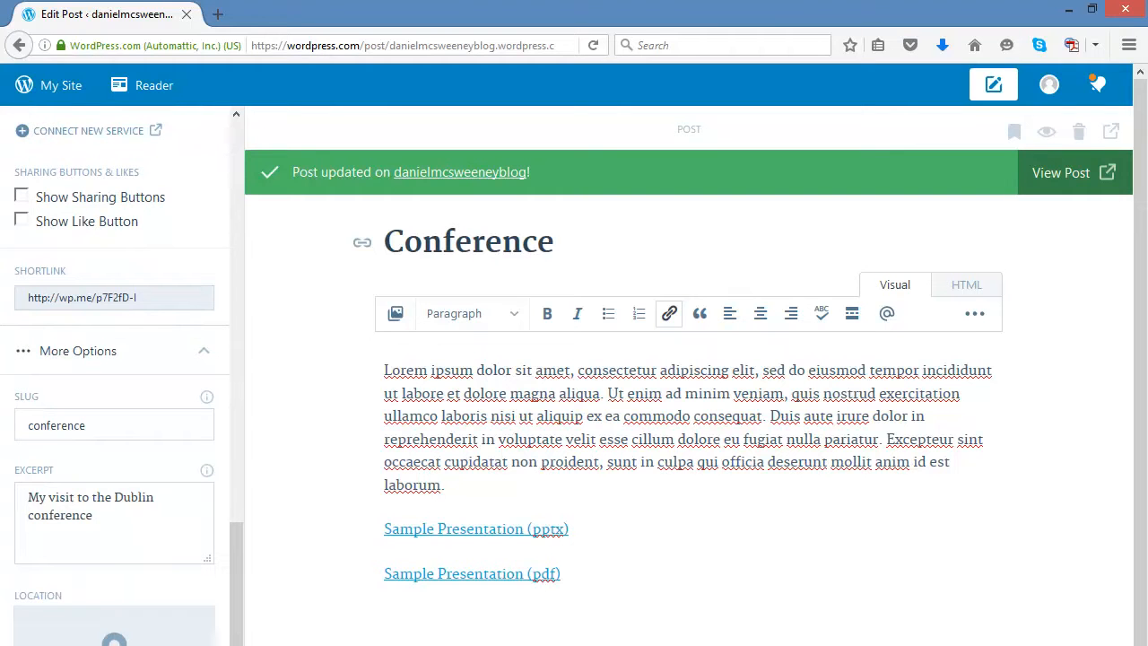
{"action": "left_click", "coordinate": [52, 91]}
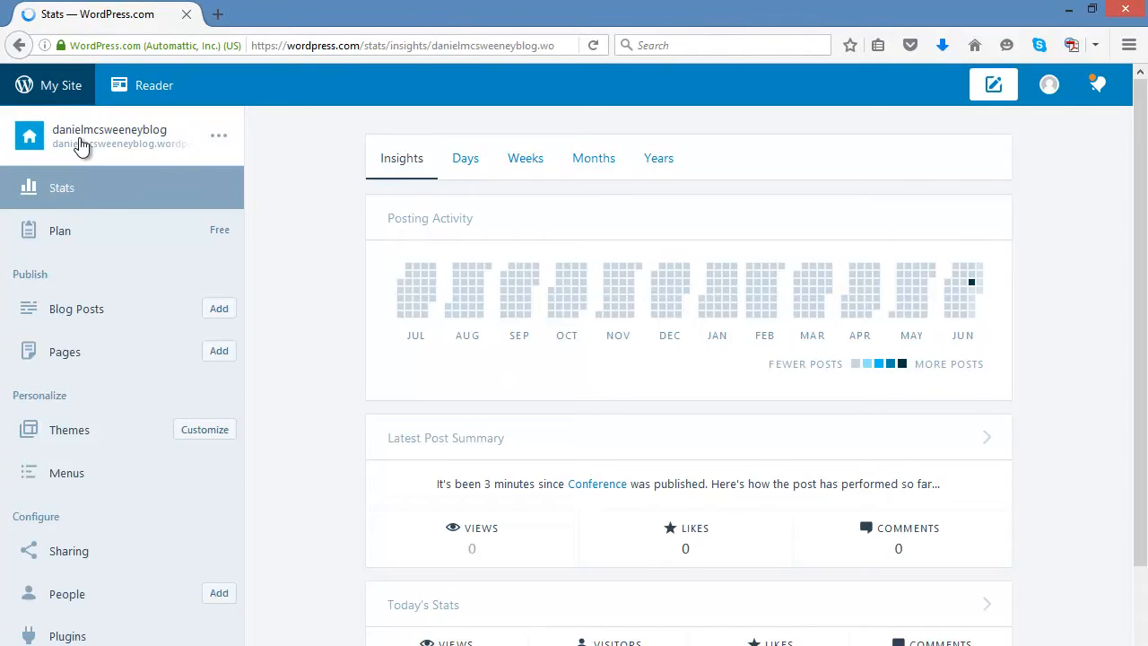
{"action": "left_click", "coordinate": [79, 141]}
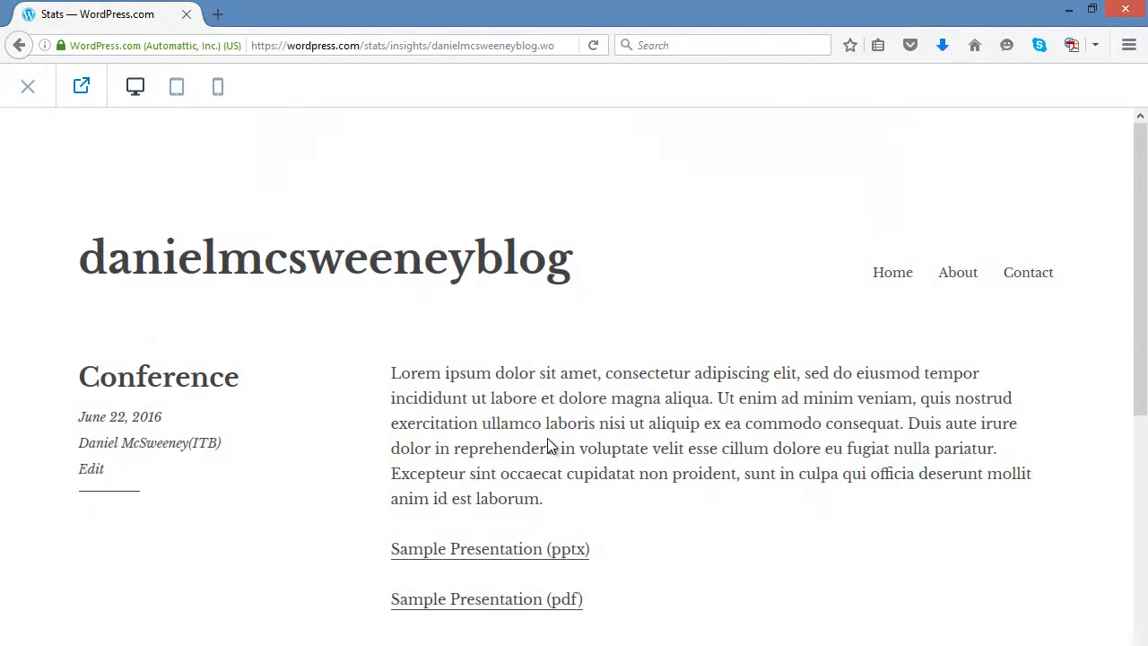
- Open the Conference post from the previewed home page and check its download links, tags, and sharing and comment areas
{"action": "scroll", "coordinate": [852, 394], "scroll_direction": "down", "scroll_amount": 2}
{"action": "scroll", "coordinate": [762, 456], "scroll_direction": "up", "scroll_amount": 2}
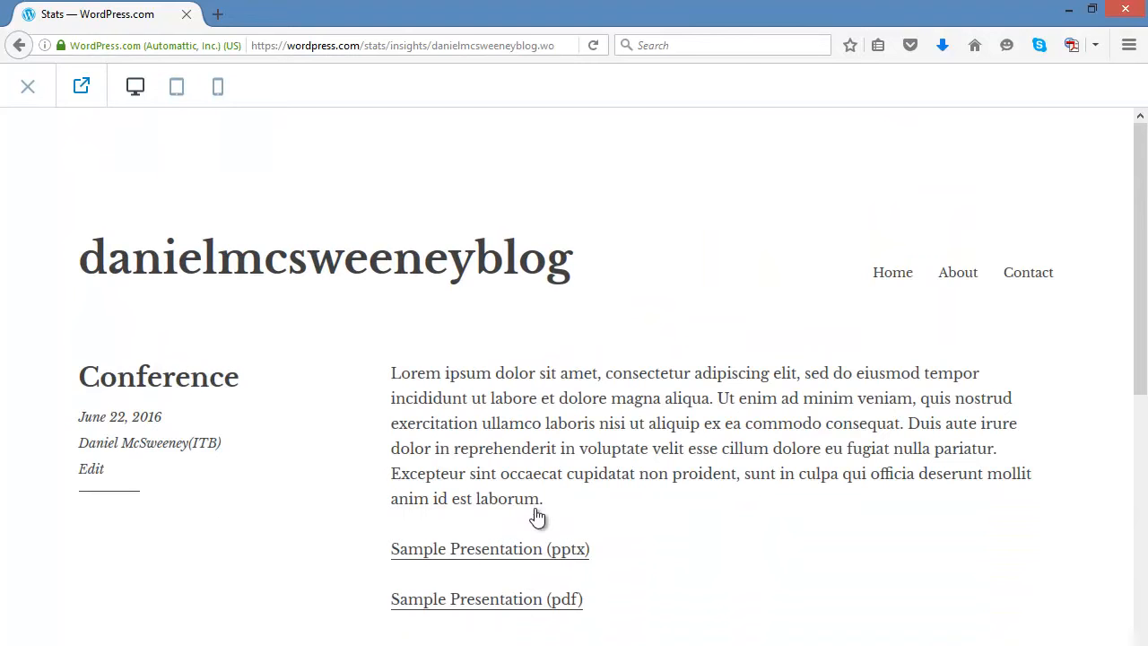
{"action": "left_click", "coordinate": [185, 389]}
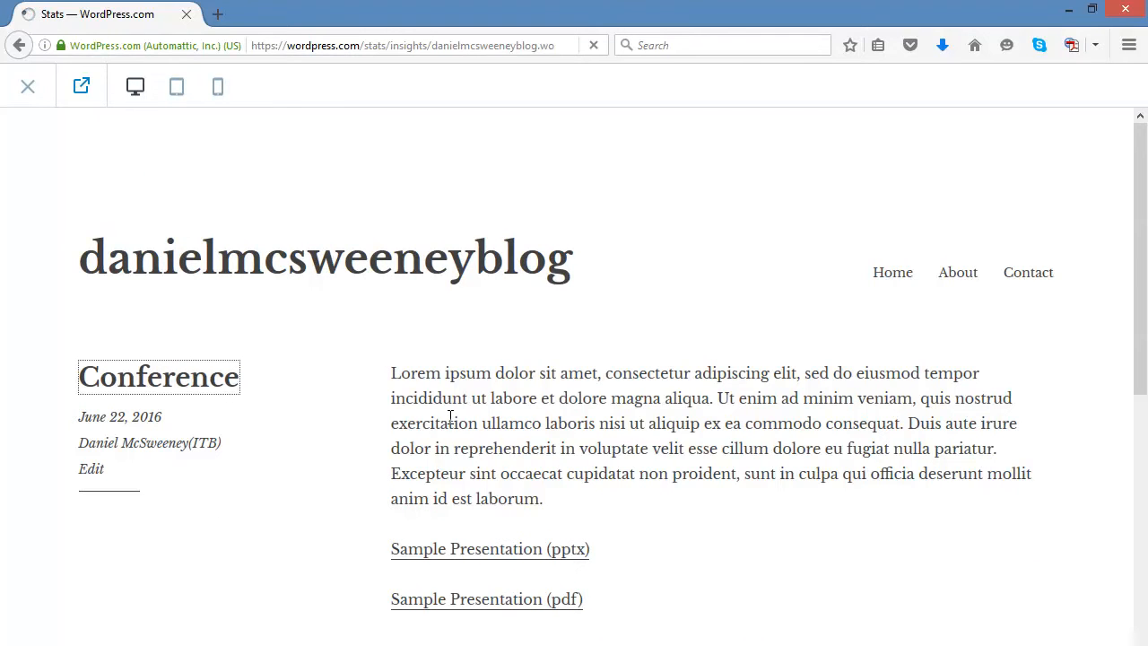
{"action": "scroll", "coordinate": [449, 377], "scroll_direction": "down", "scroll_amount": 3}
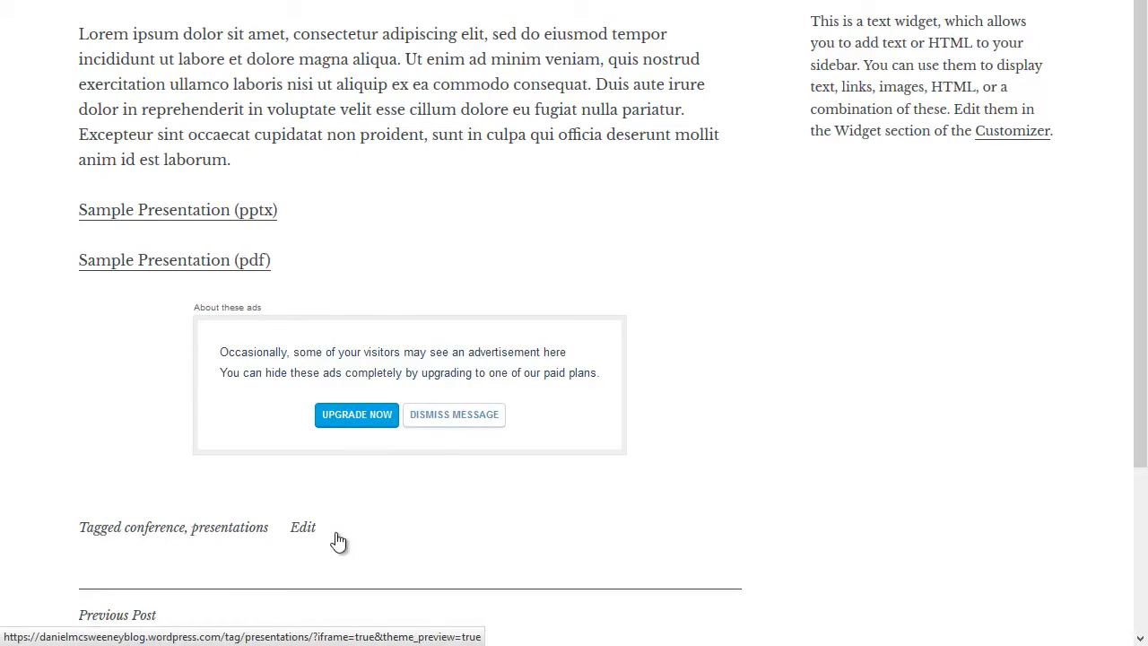
{"action": "scroll", "coordinate": [446, 526], "scroll_direction": "down", "scroll_amount": 3}
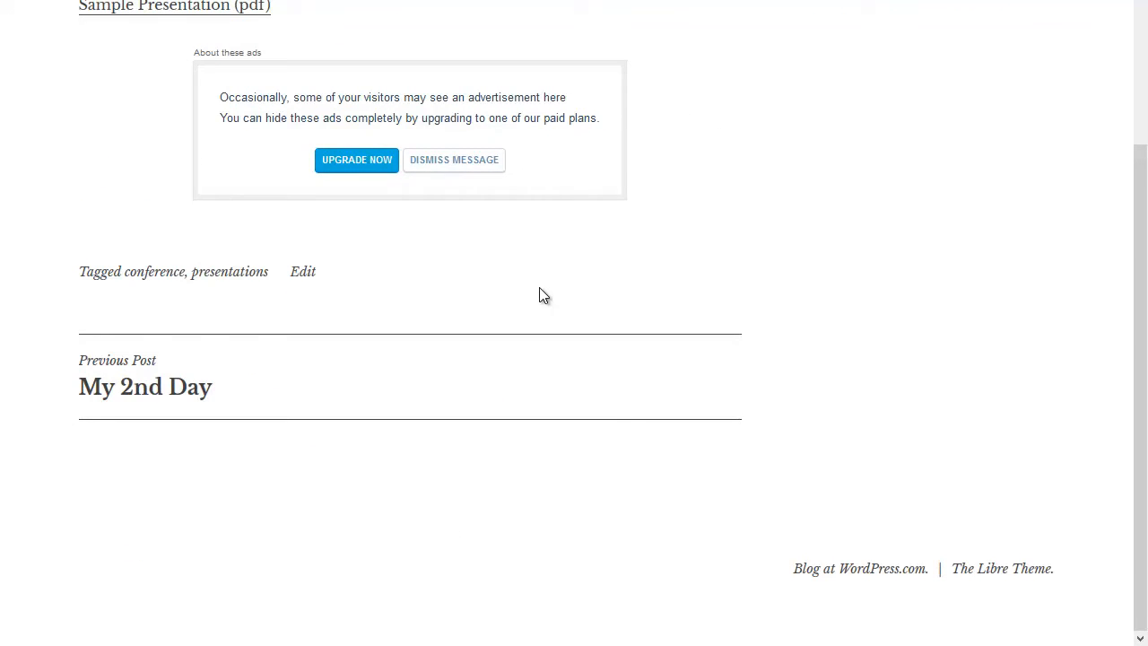
{"action": "scroll", "coordinate": [543, 295], "scroll_direction": "up", "scroll_amount": 3}
{"action": "scroll", "coordinate": [541, 295], "scroll_direction": "down", "scroll_amount": 2}
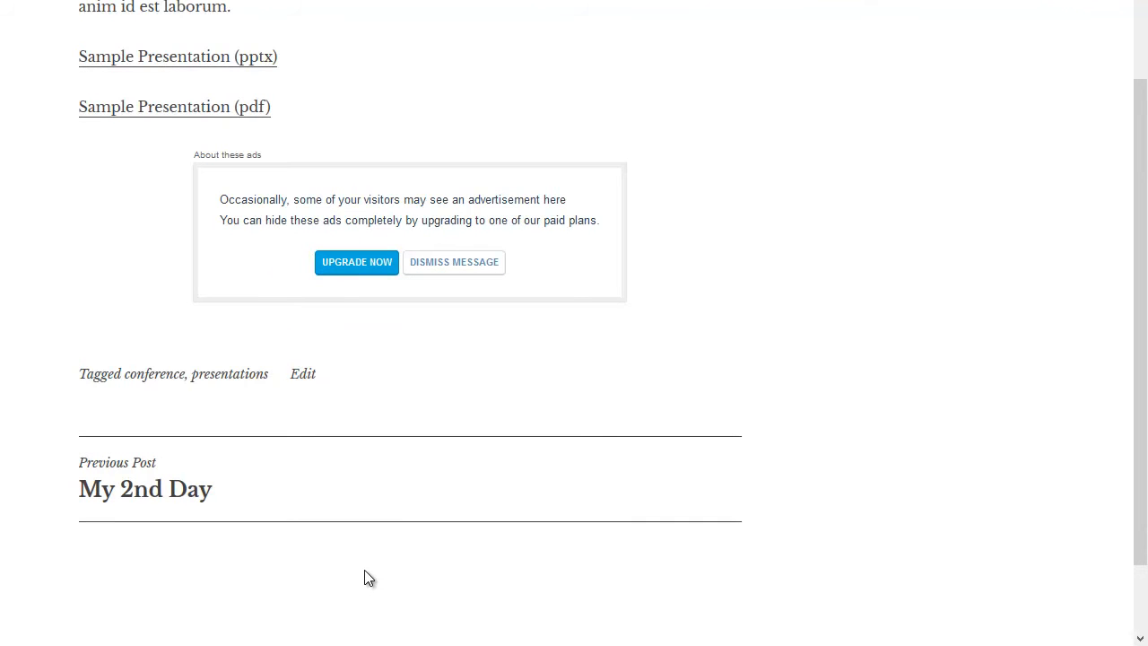
- Open the previous post, My 2nd Day, check its sharing, like and reply sections for comparison, and close the preview
{"action": "left_click", "coordinate": [154, 500]}
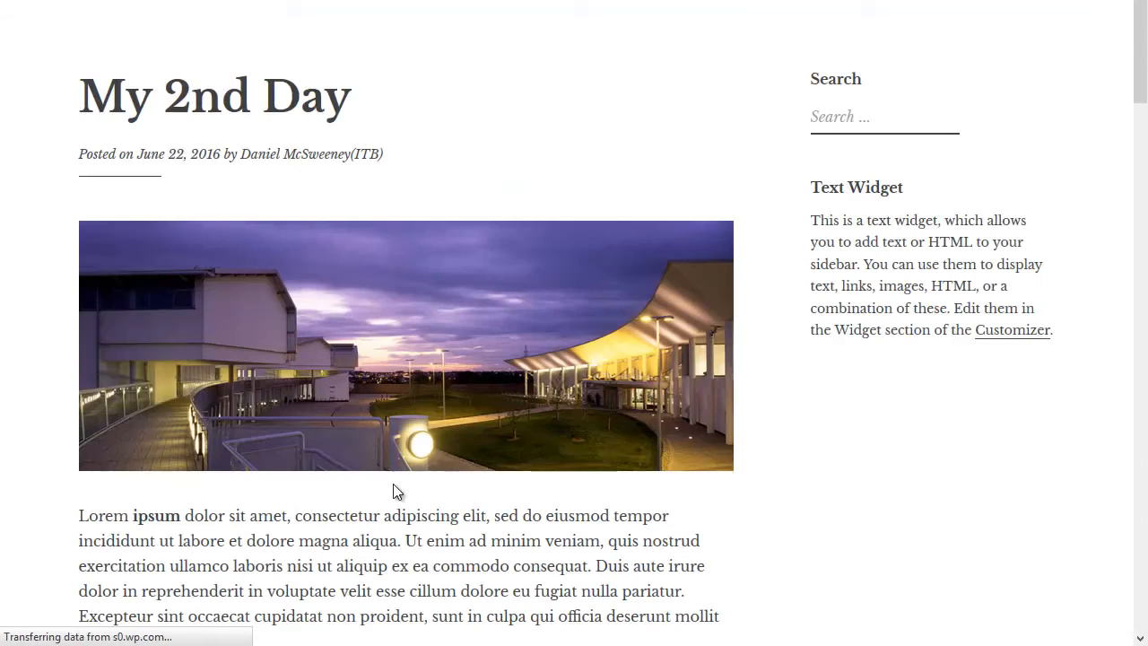
{"action": "scroll", "coordinate": [458, 372], "scroll_direction": "down", "scroll_amount": 3}
{"action": "scroll", "coordinate": [458, 372], "scroll_direction": "down", "scroll_amount": 10}
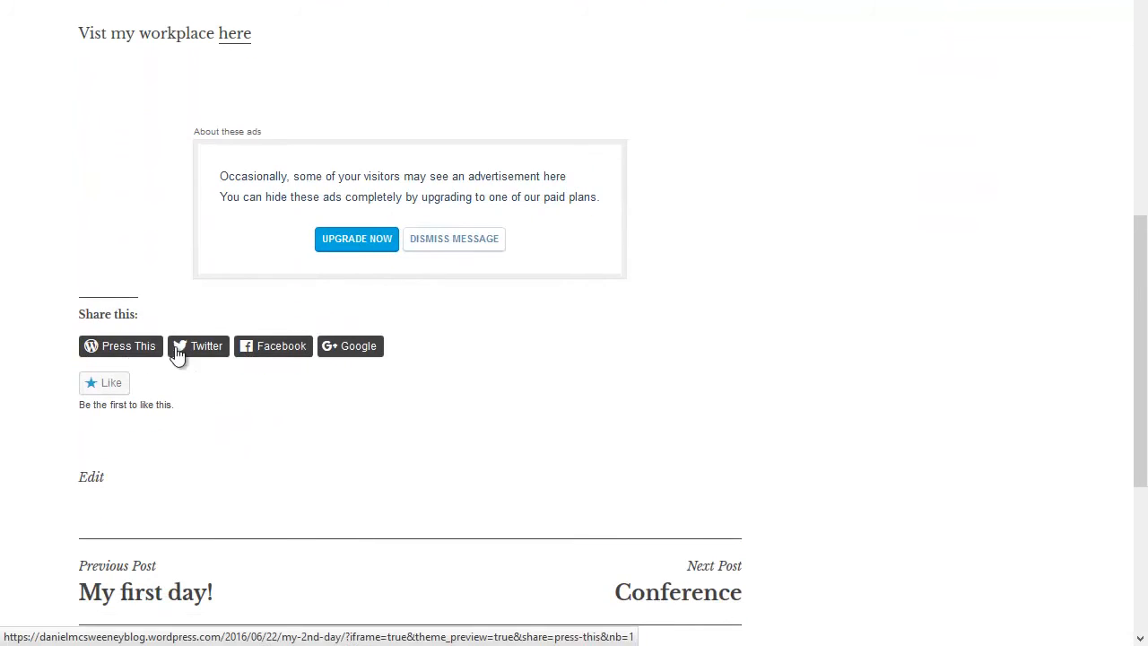
{"action": "scroll", "coordinate": [275, 413], "scroll_direction": "down", "scroll_amount": 2}
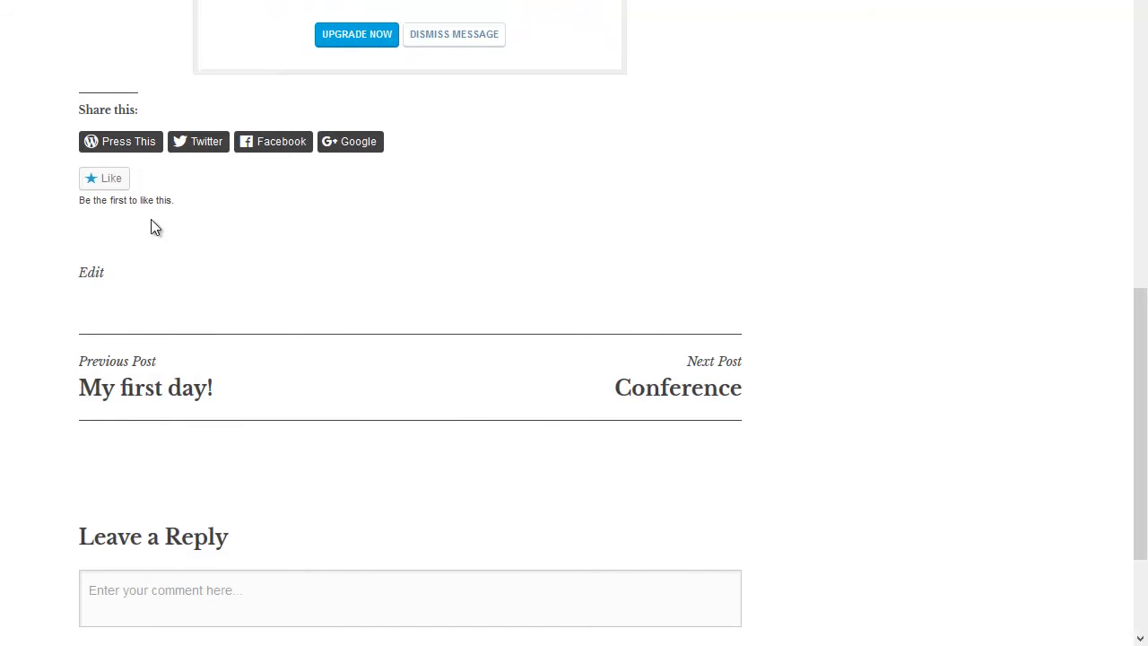
{"action": "scroll", "coordinate": [220, 264], "scroll_direction": "down", "scroll_amount": 2}
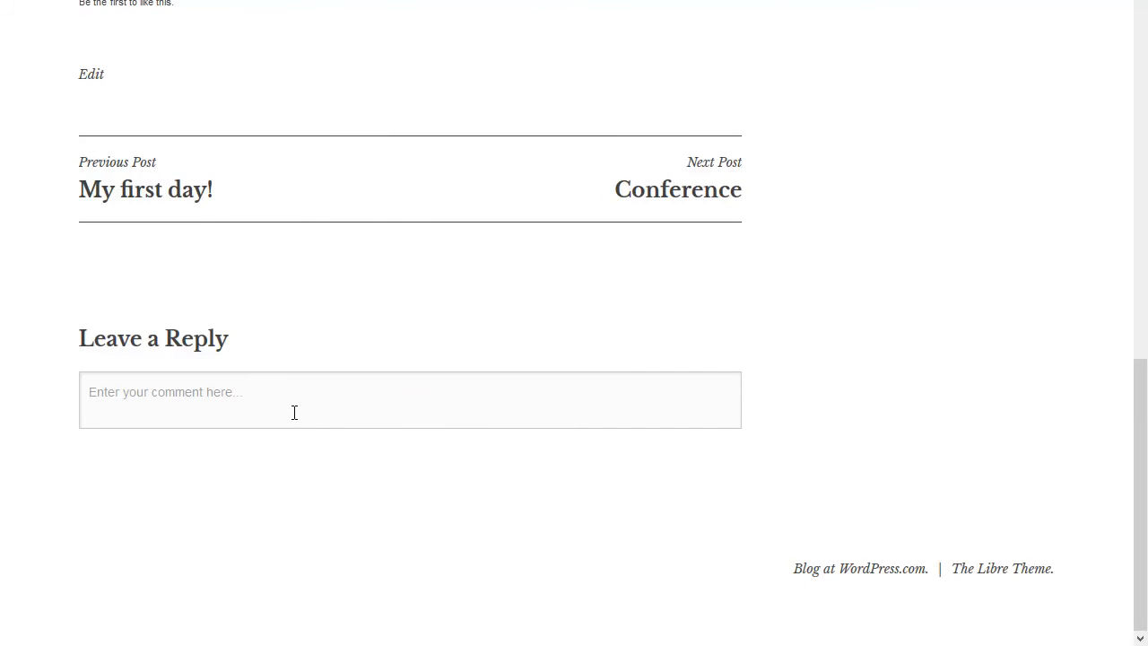
{"action": "scroll", "coordinate": [294, 412], "scroll_direction": "up", "scroll_amount": 8}
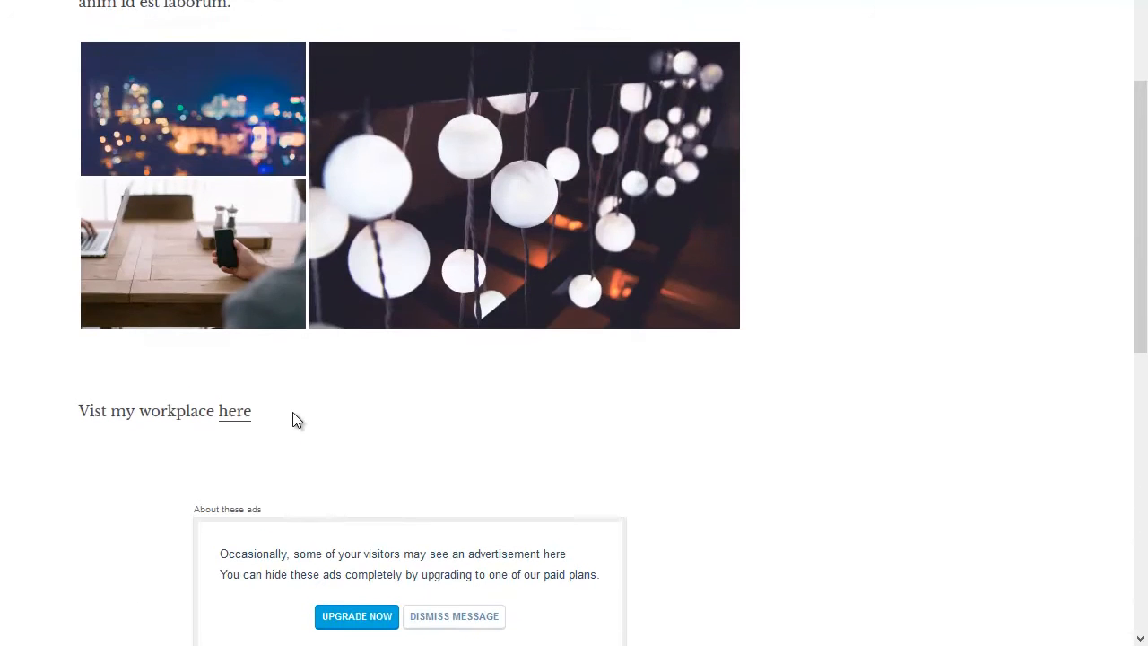
{"action": "scroll", "coordinate": [294, 414], "scroll_direction": "up", "scroll_amount": 8}
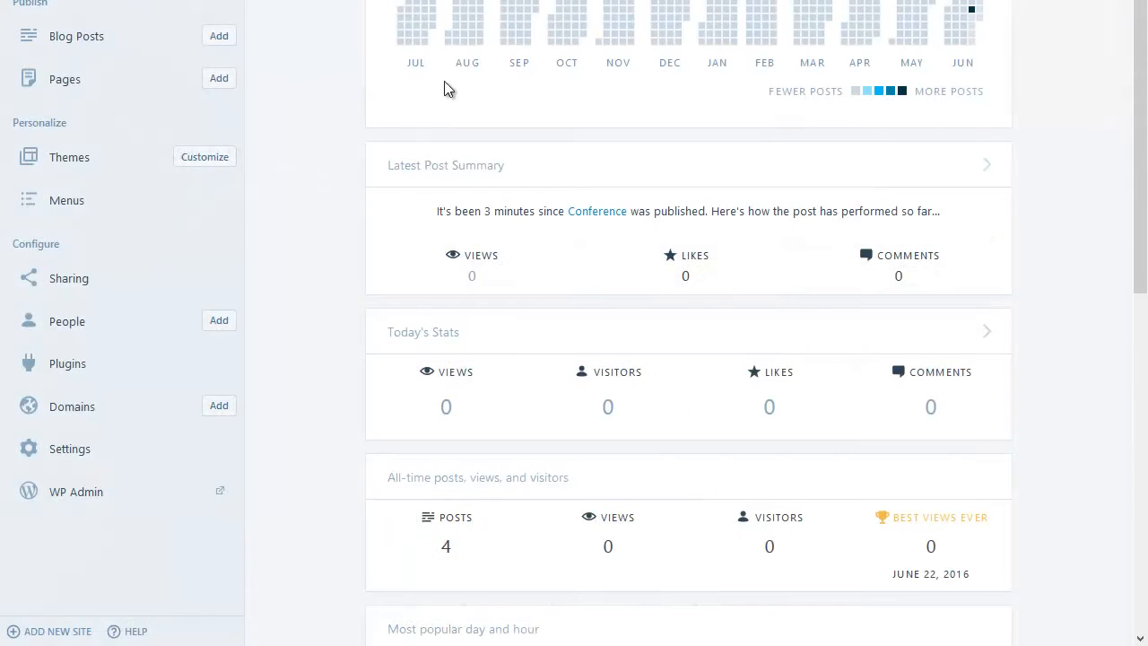
- Open the My 2nd Day post for editing and change its category from Uncategorized to Conferences and Presentations
{"action": "left_click", "coordinate": [83, 38]}
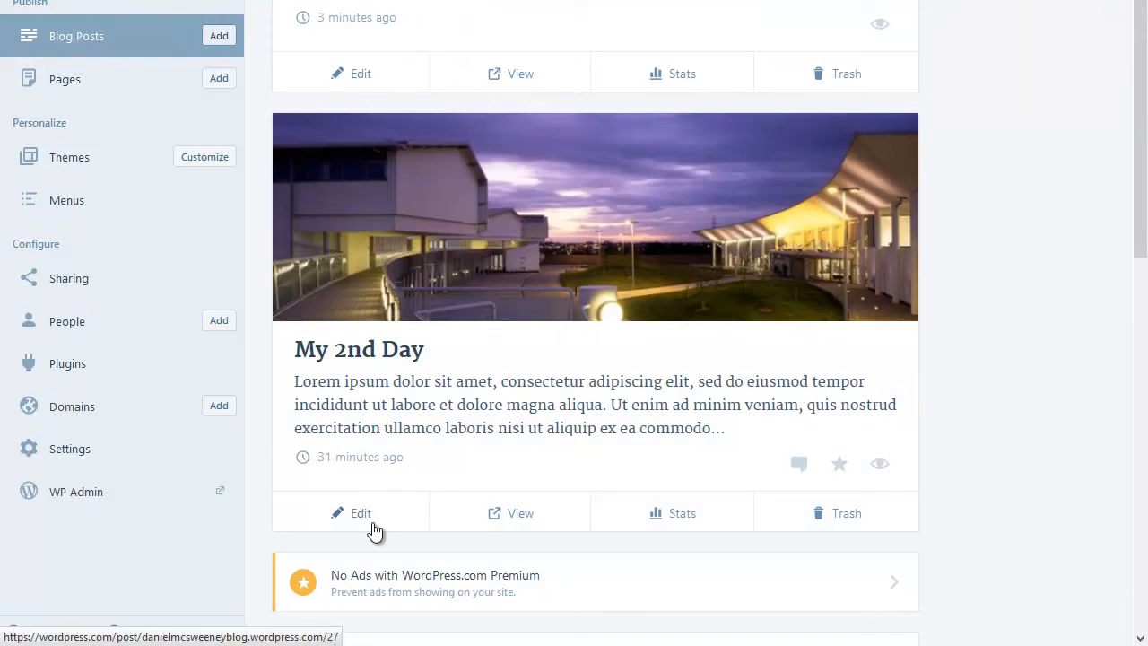
{"action": "left_click", "coordinate": [447, 378]}
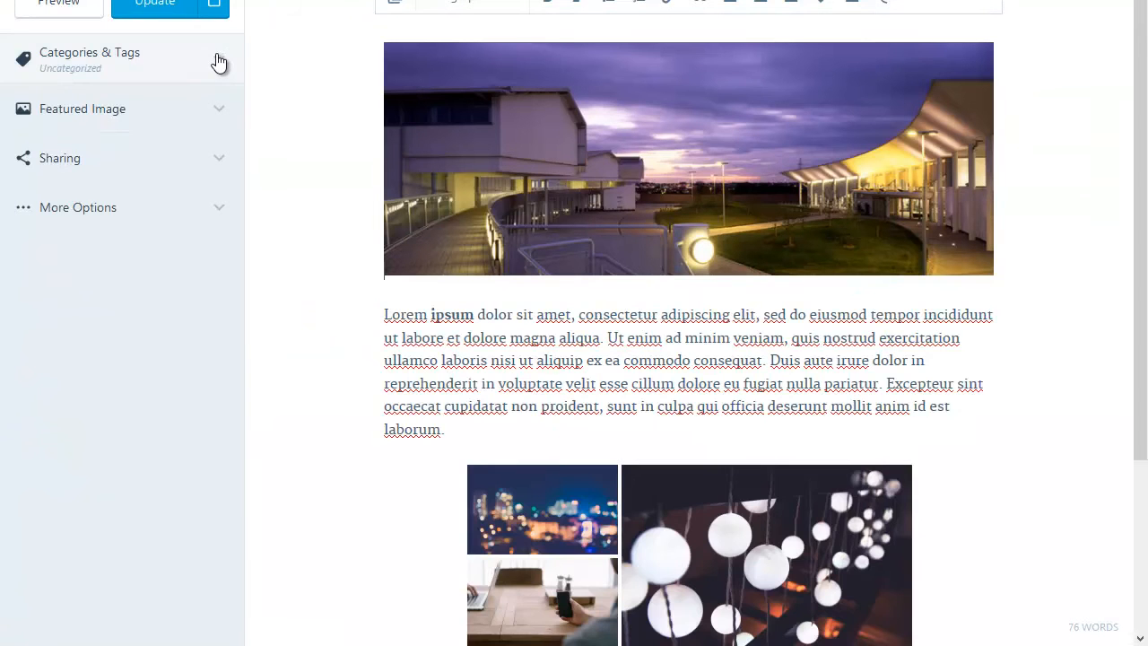
{"action": "left_click", "coordinate": [220, 63]}
{"action": "left_click", "coordinate": [101, 131]}
{"action": "left_click", "coordinate": [21, 152]}
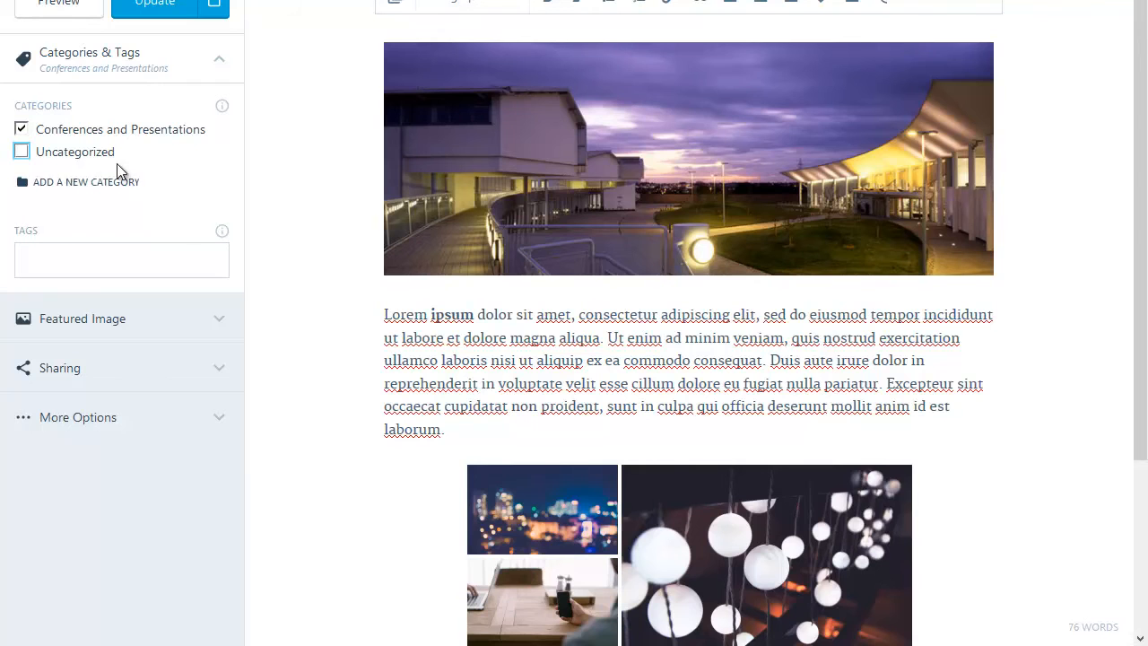
- Review the My 2nd Day post's tags, featured image, sharing, slug, excerpt and discussion options, and return to the site overview, discarding unsaved changes
{"action": "left_click", "coordinate": [79, 255]}
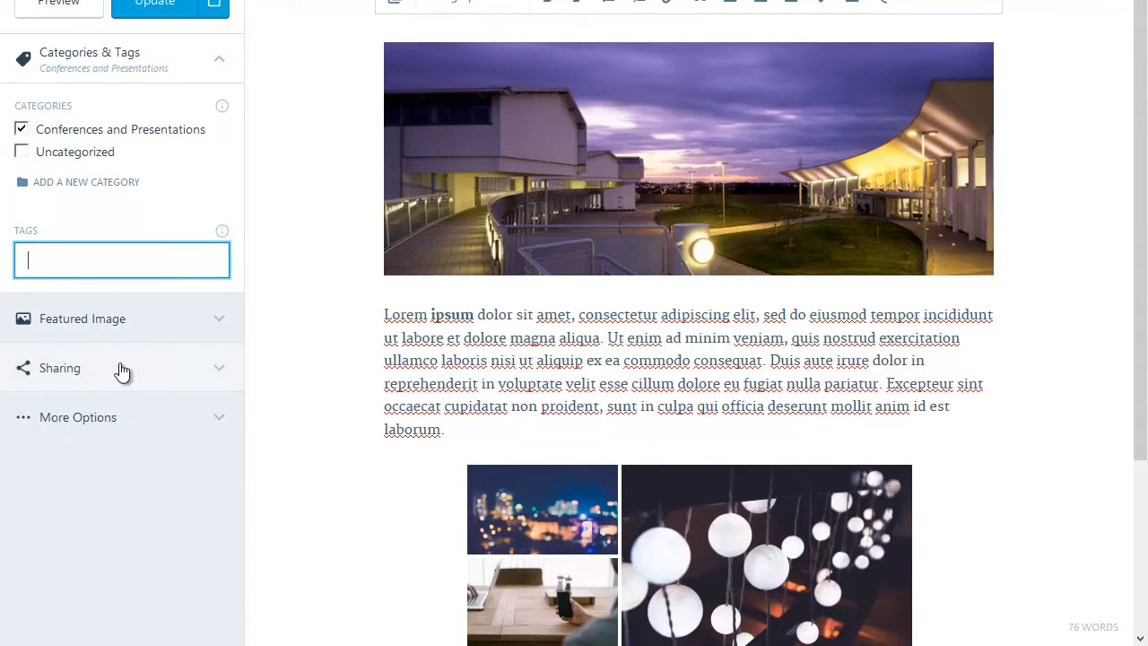
{"action": "left_click", "coordinate": [179, 329]}
{"action": "scroll", "coordinate": [193, 403], "scroll_direction": "down", "scroll_amount": 2}
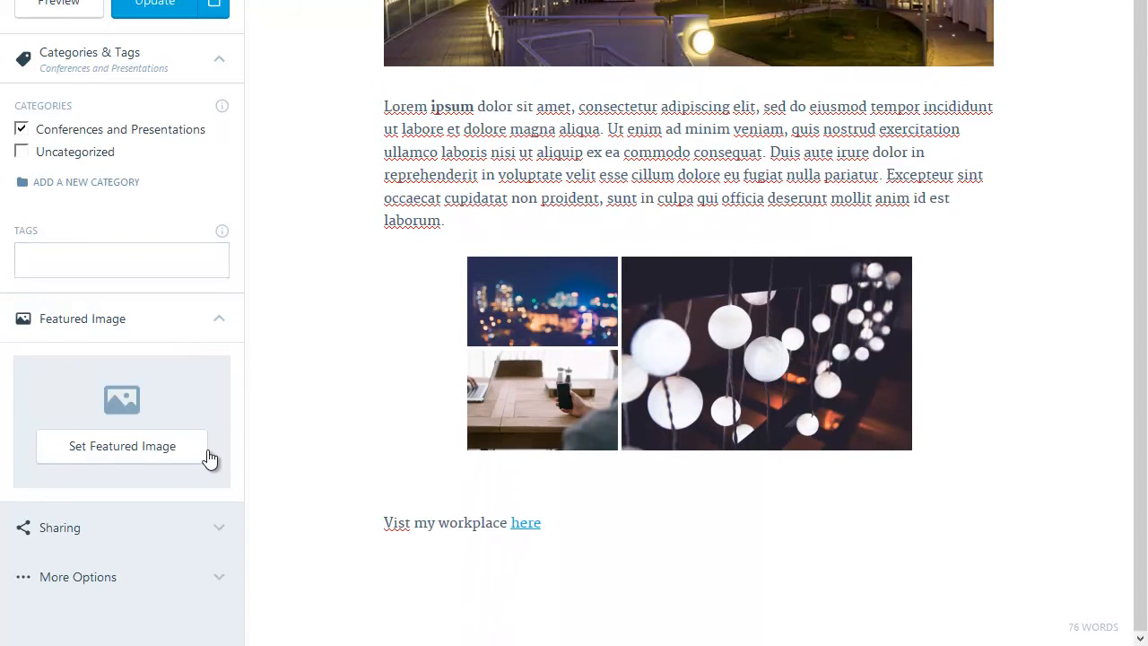
{"action": "left_click", "coordinate": [217, 527]}
{"action": "left_click_drag", "start_coordinate": [236, 413], "coordinate": [158, 617]}
{"action": "left_click_drag", "start_coordinate": [238, 334], "coordinate": [238, 605]}
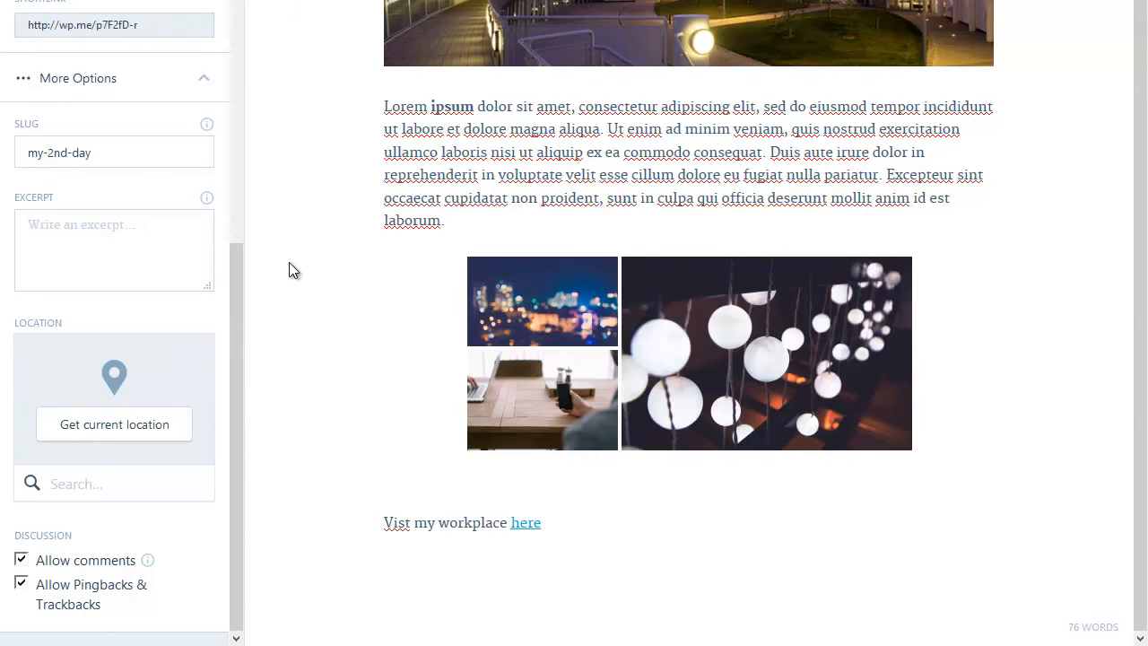
{"action": "scroll", "coordinate": [289, 270], "scroll_direction": "up", "scroll_amount": 2}
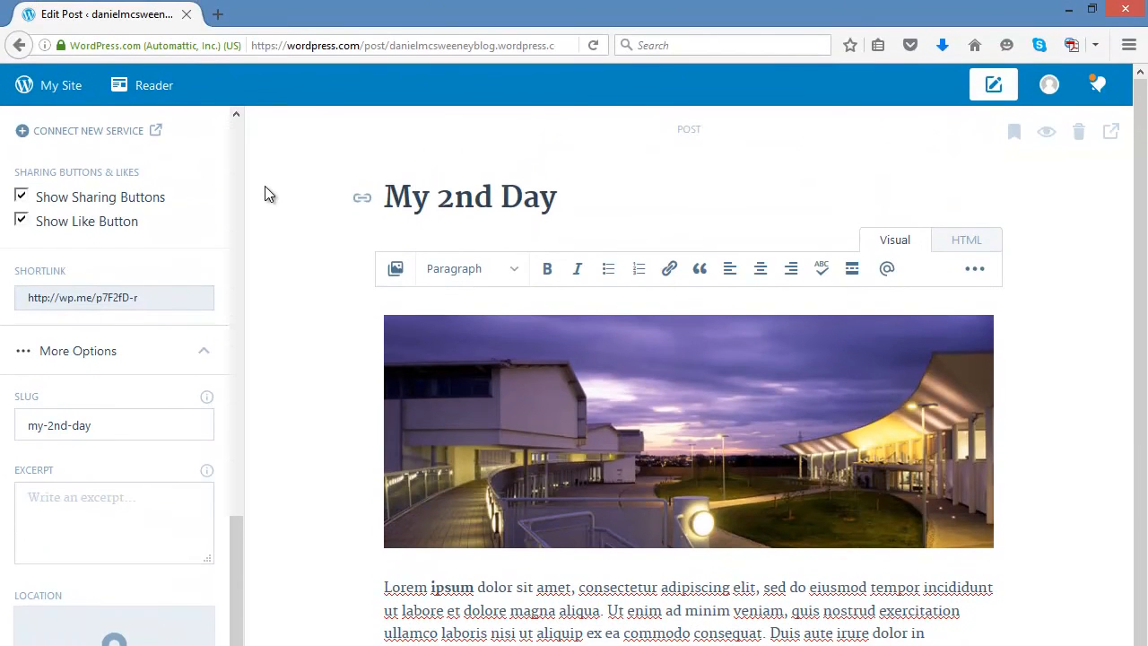
{"action": "left_click", "coordinate": [26, 90]}
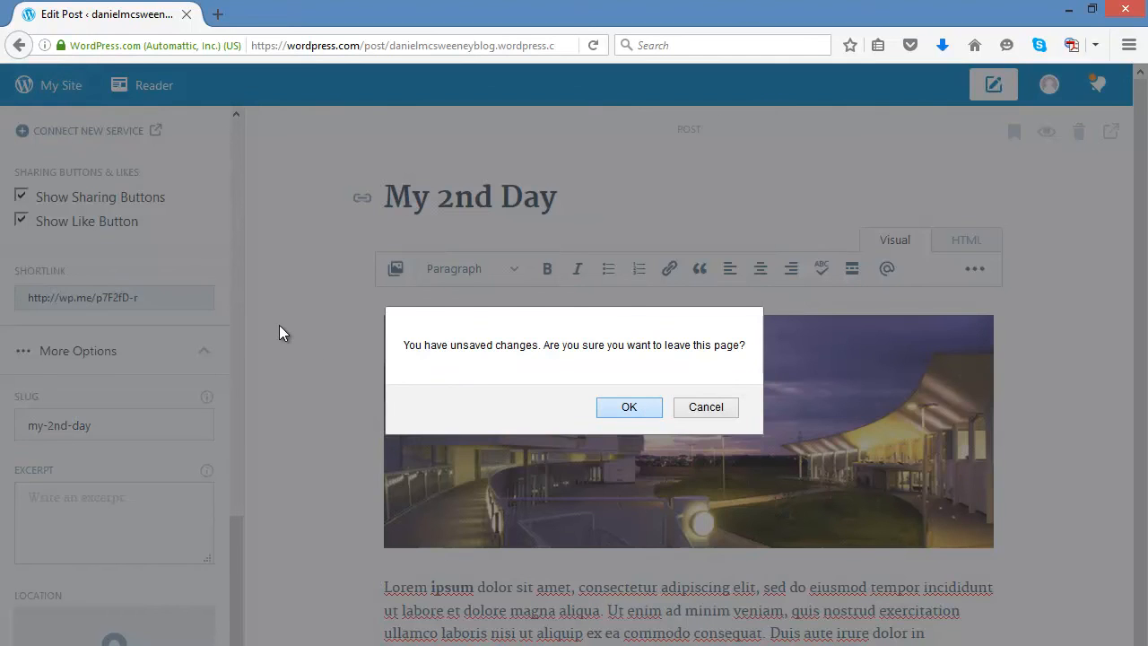
{"action": "key", "text": "Return"}
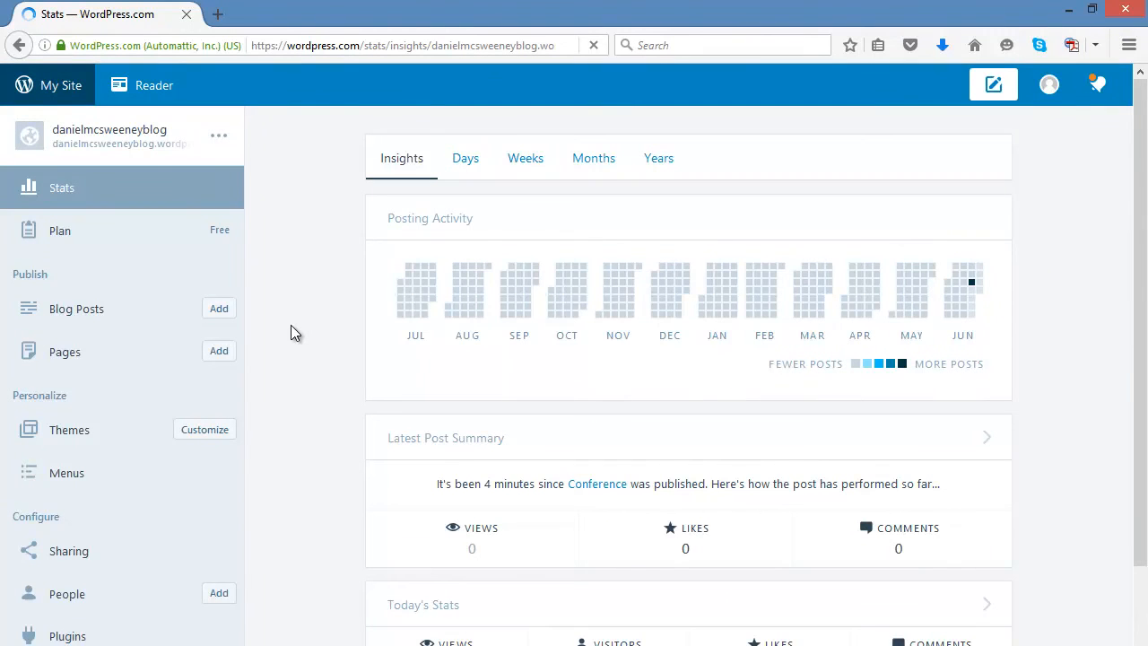